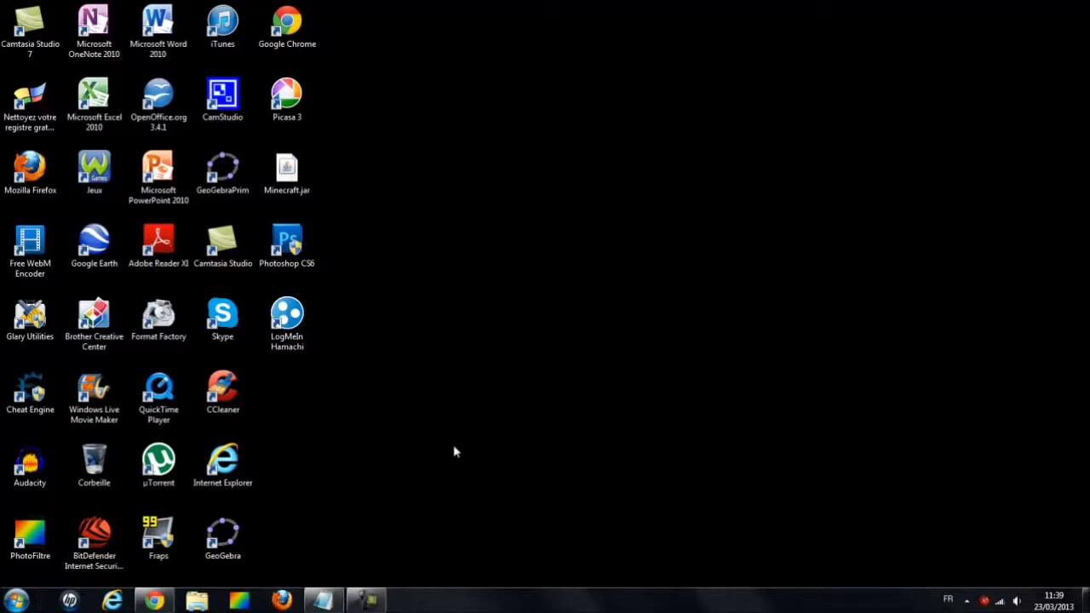
Switch to Chrome and look through the videos and playlists on the SkuL_Emi$teri0 YouTube channel
click(154, 600)
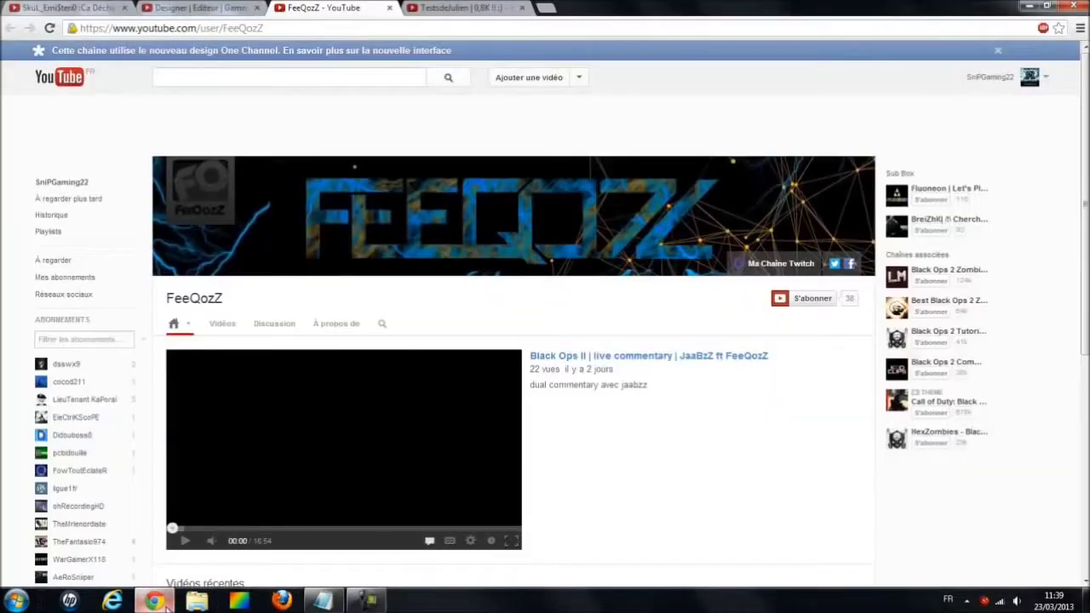
click(74, 8)
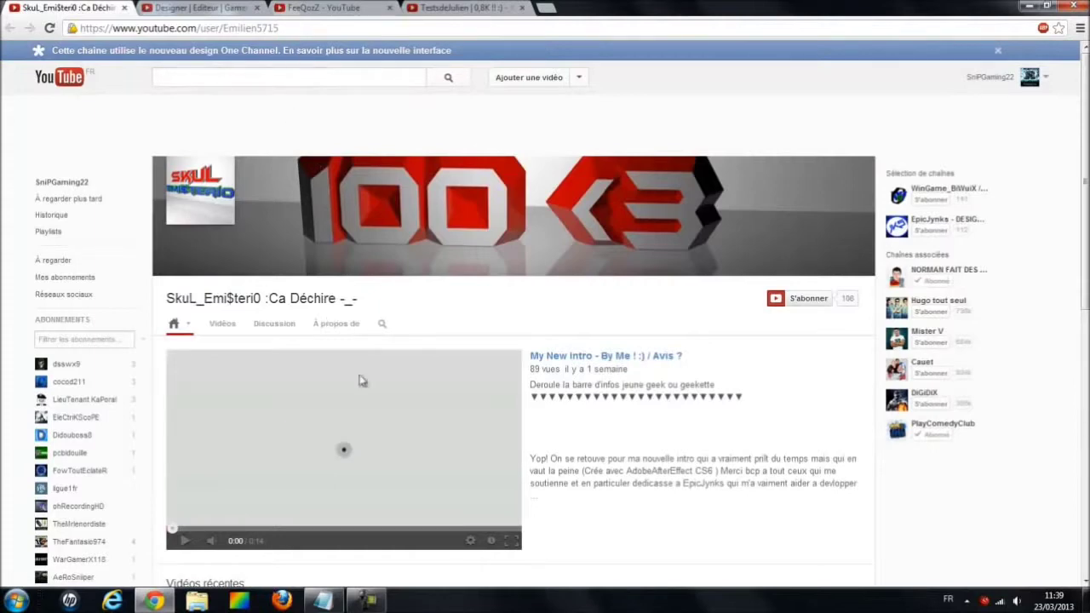
scroll(205, 170, down, 3)
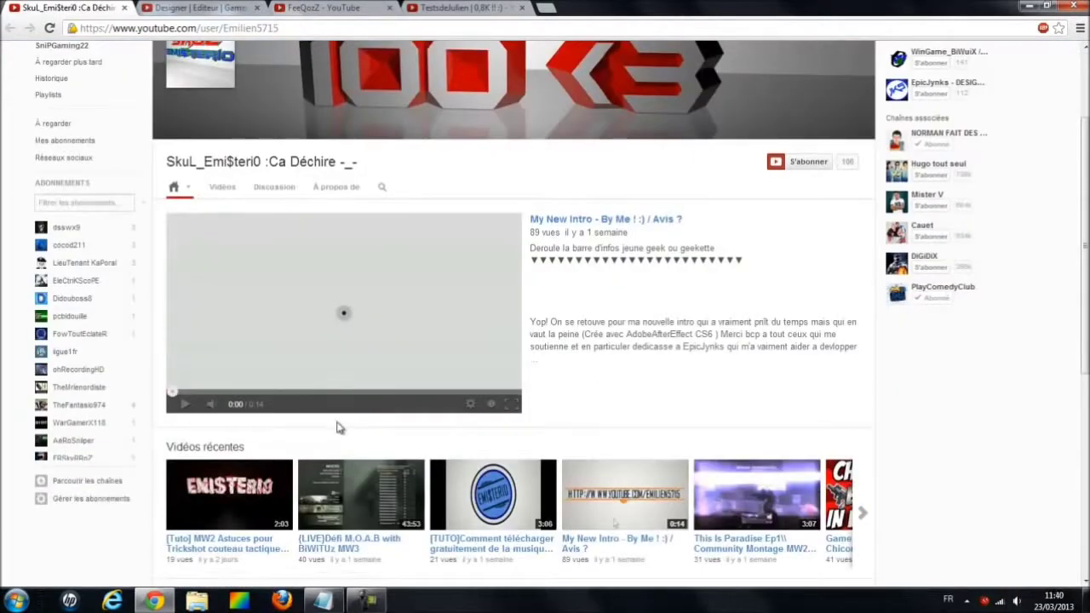
scroll(337, 427, down, 1)
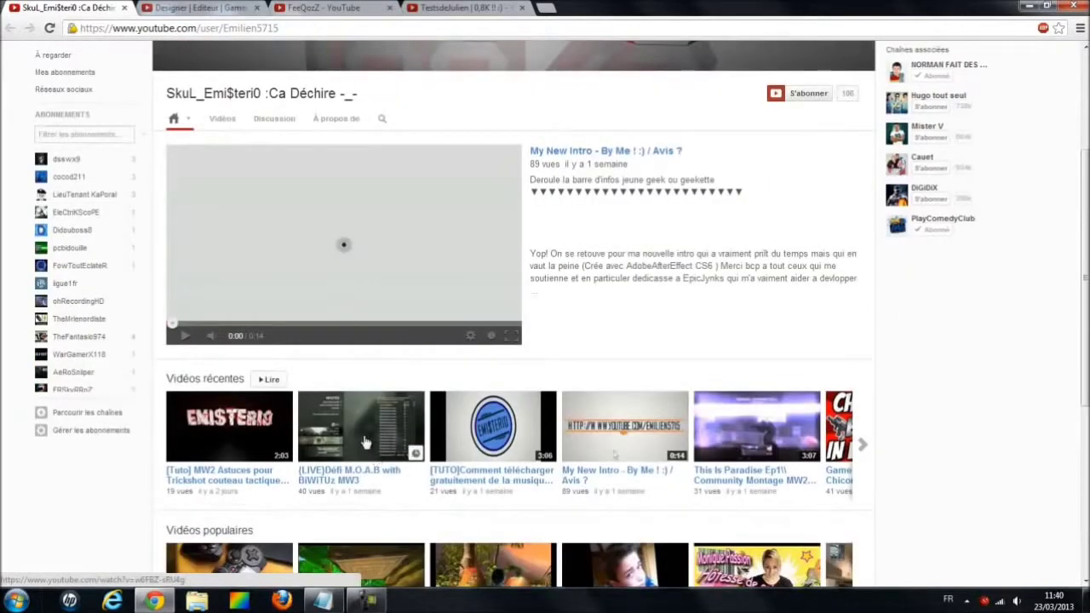
scroll(498, 426, down, 3)
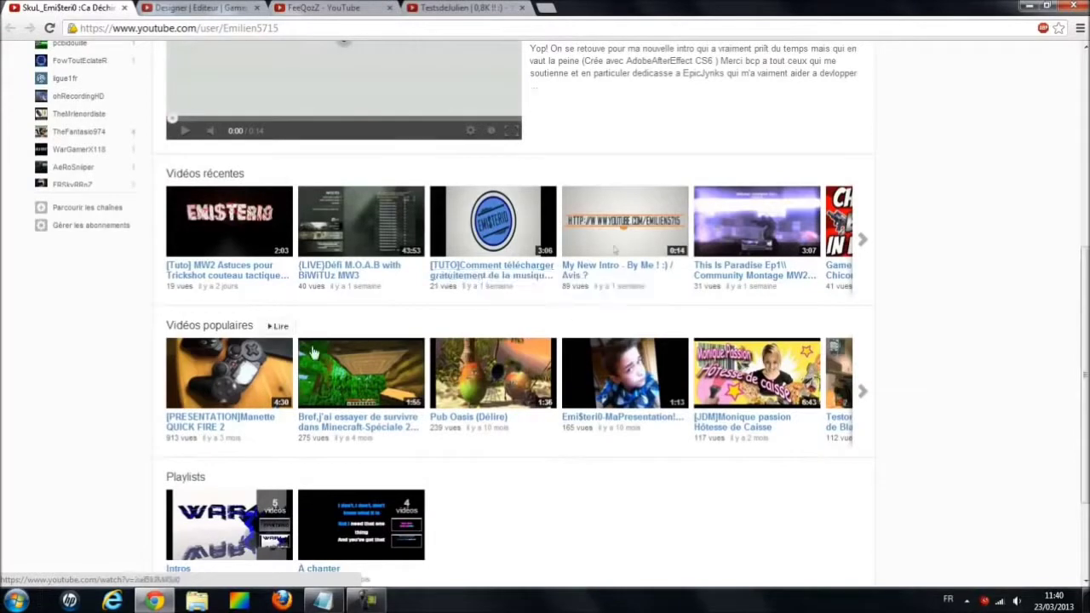
scroll(312, 421, down, 3)
scroll(312, 422, up, 10)
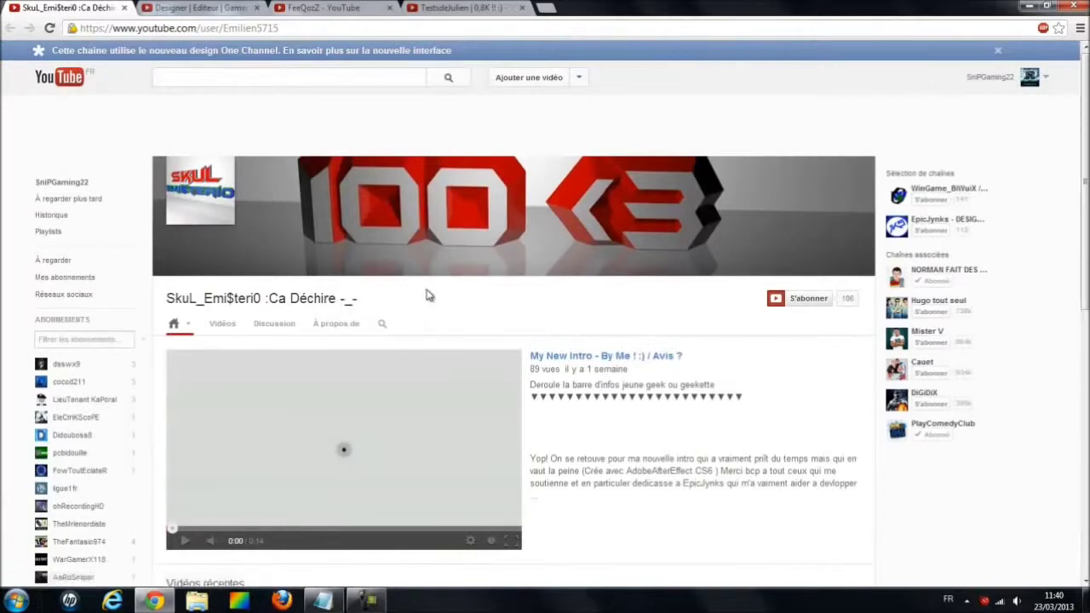
Switch to the Designer | Editeur | Gameur | TeAm channel and look over its header and featured video
click(157, 7)
scroll(309, 305, up, 5)
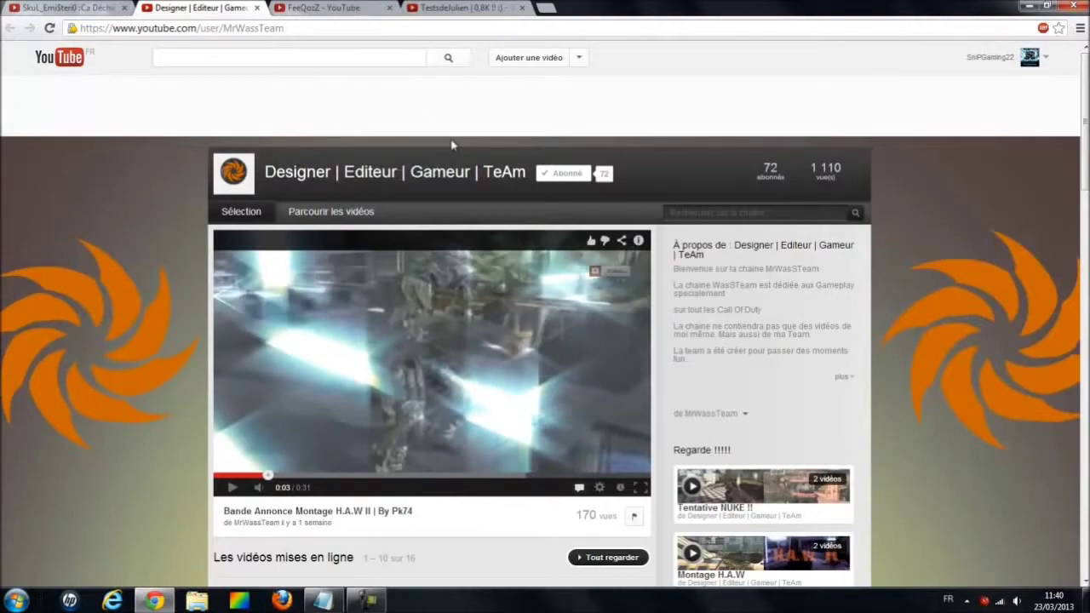
scroll(451, 145, down, 3)
scroll(531, 206, up, 3)
scroll(543, 224, down, 2)
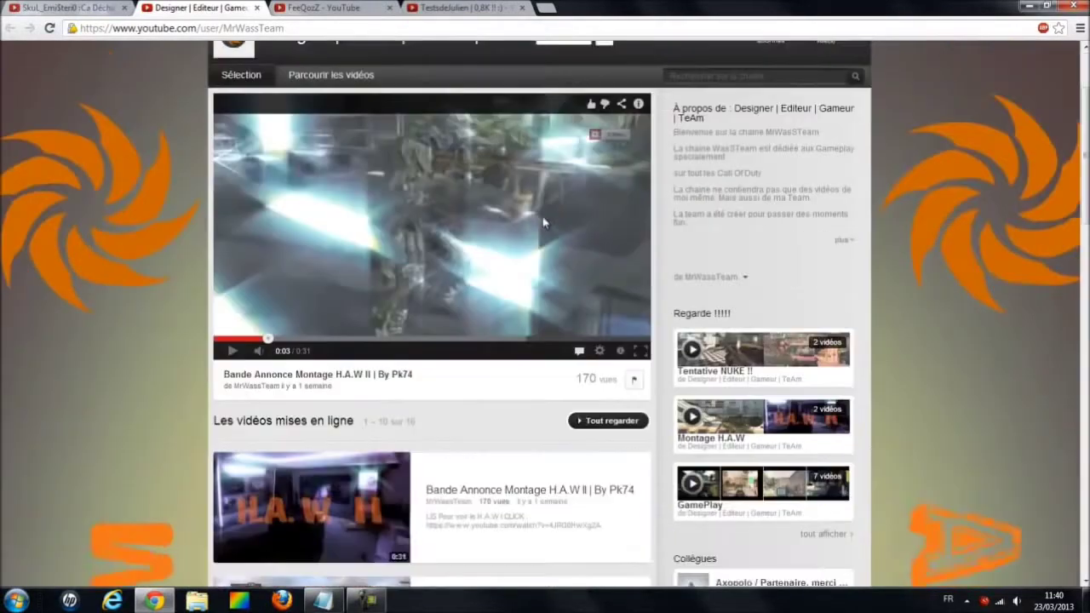
scroll(543, 223, down, 1)
scroll(499, 189, up, 3)
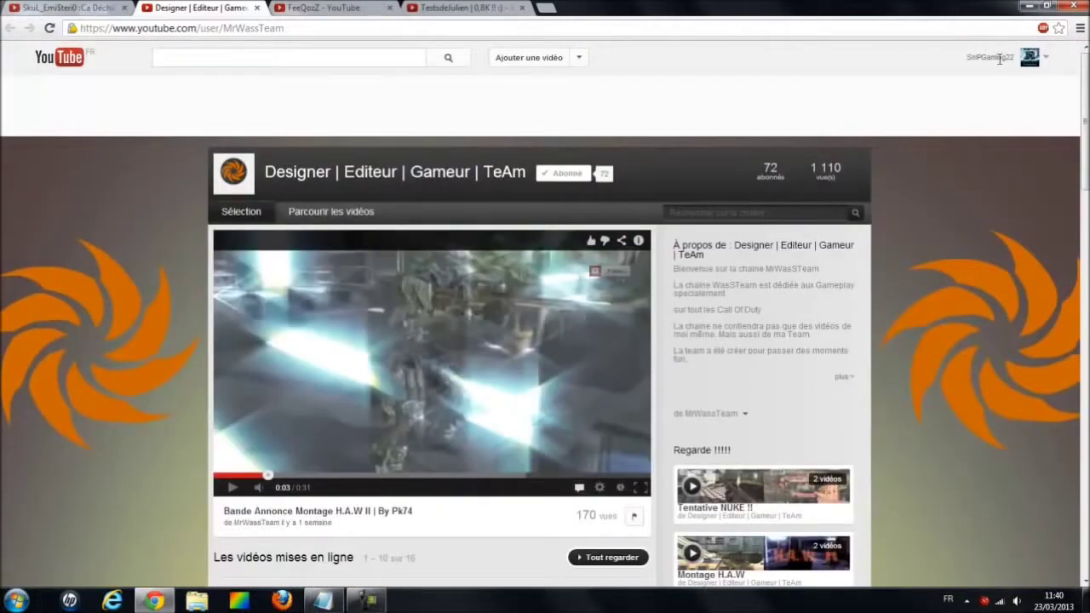
Open the signed-in SniPGaming22 channel in a new tab, view its banner, and close that tab
click(1000, 59)
right_click(978, 88)
click(971, 94)
click(991, 56)
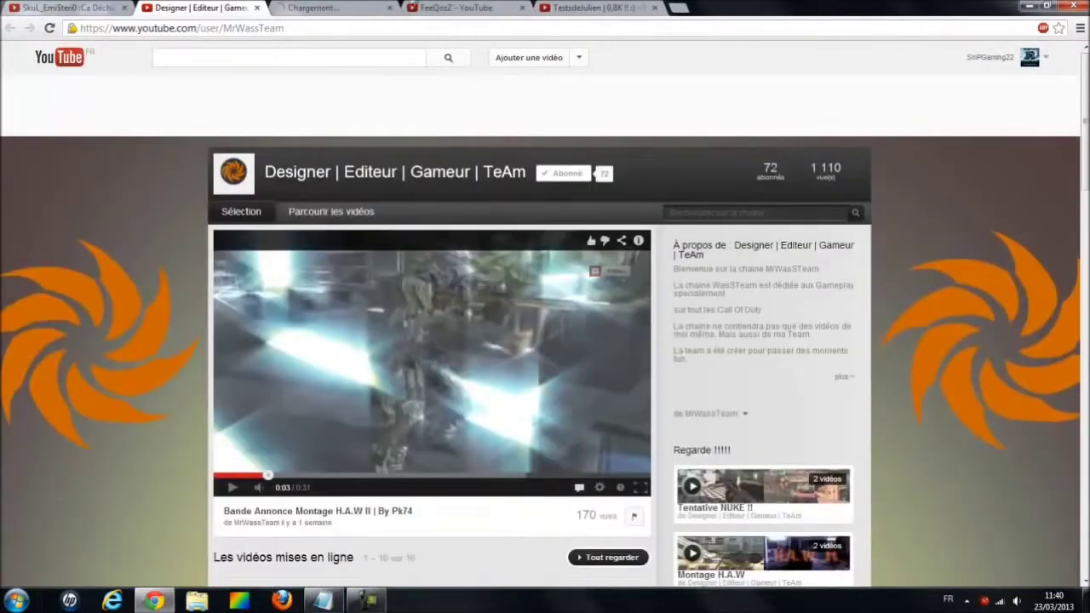
click(344, 7)
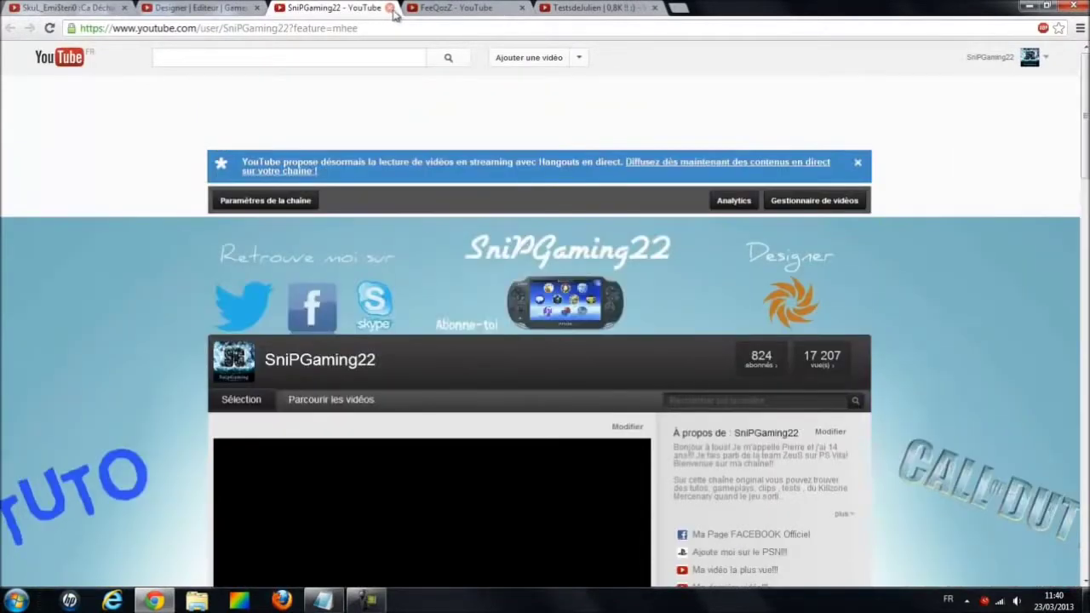
click(491, 502)
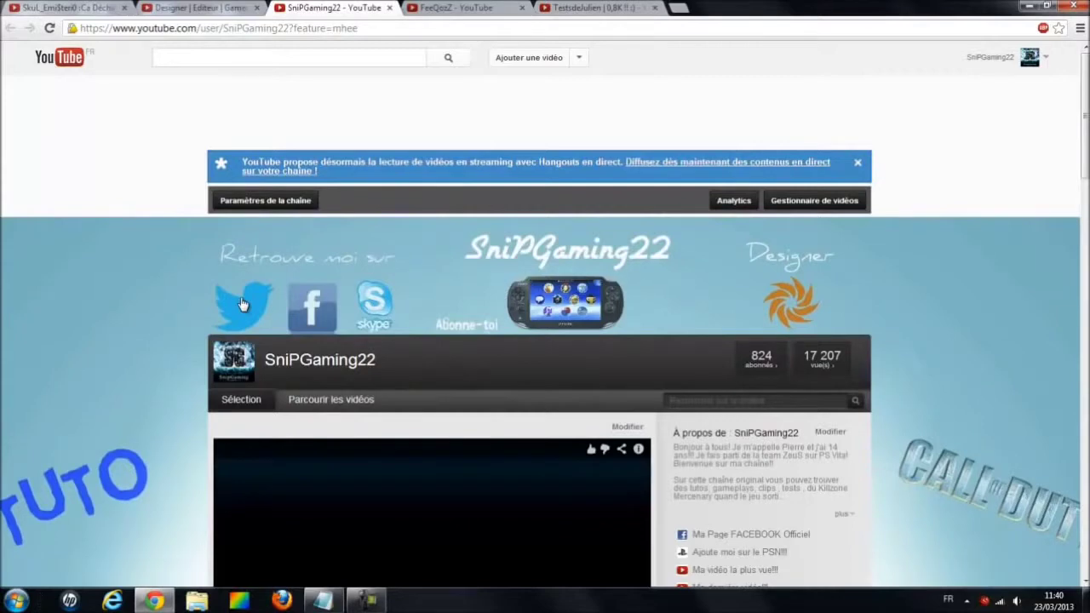
click(389, 8)
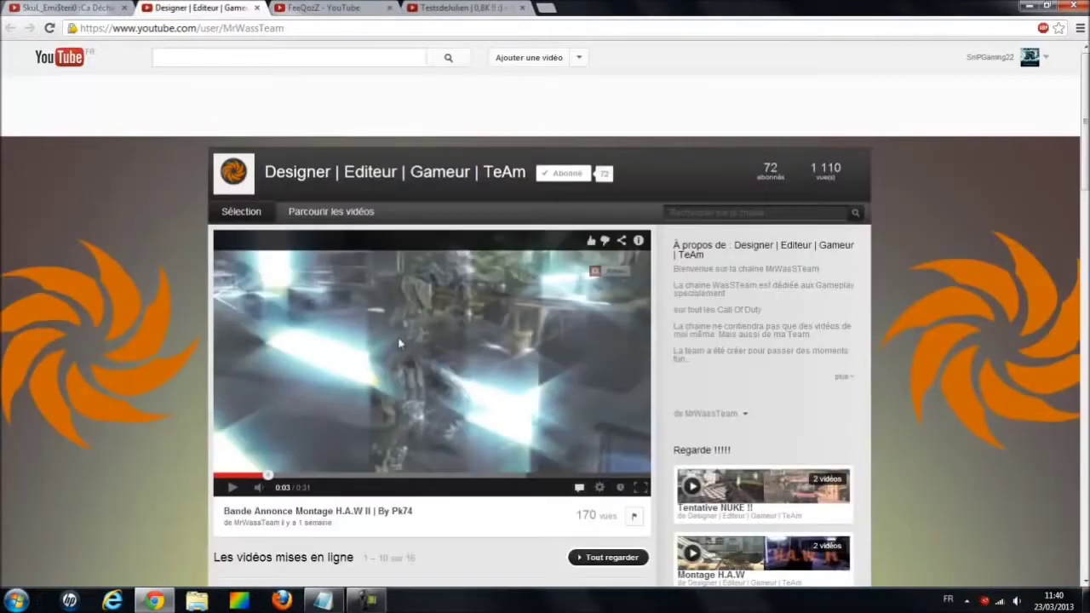
Look through the full list of uploaded videos on the Designer | Editeur | Gameur | TeAm channel
scroll(377, 292, down, 4)
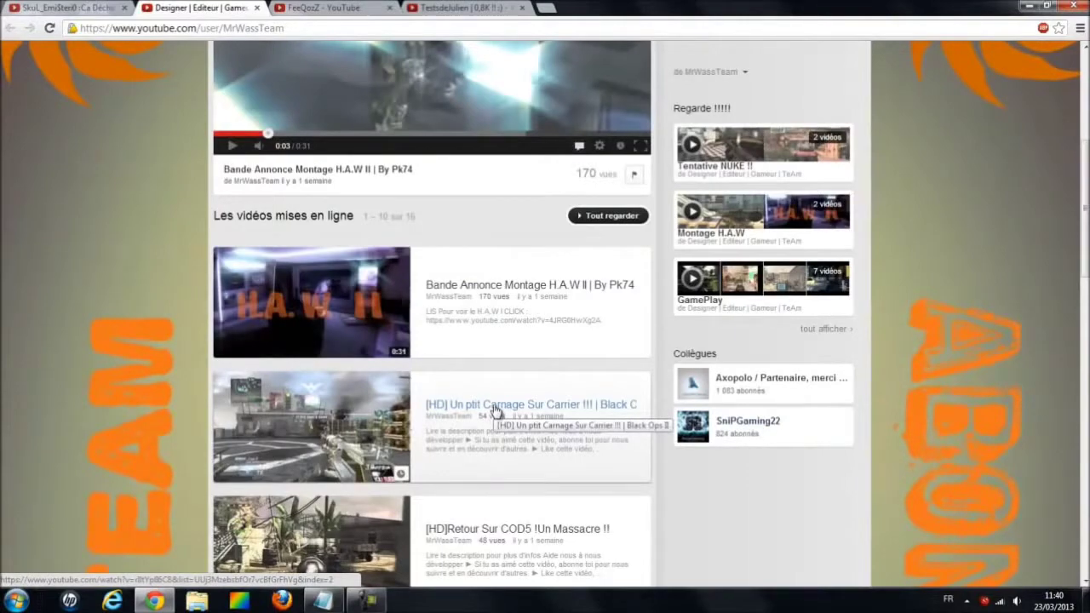
scroll(496, 412, down, 2)
scroll(496, 411, down, 3)
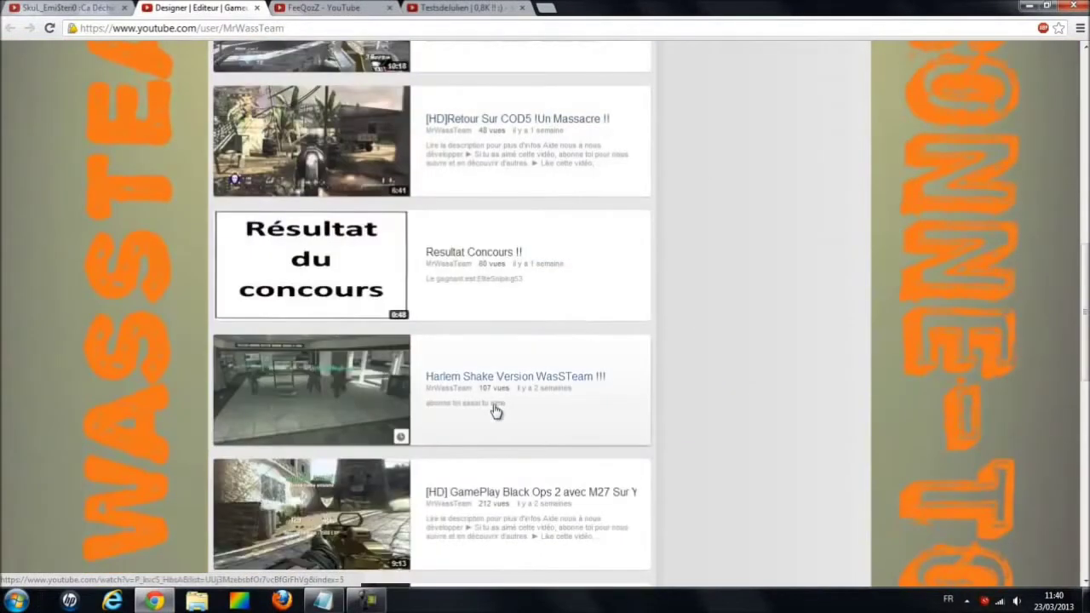
scroll(496, 411, down, 5)
scroll(440, 401, down, 4)
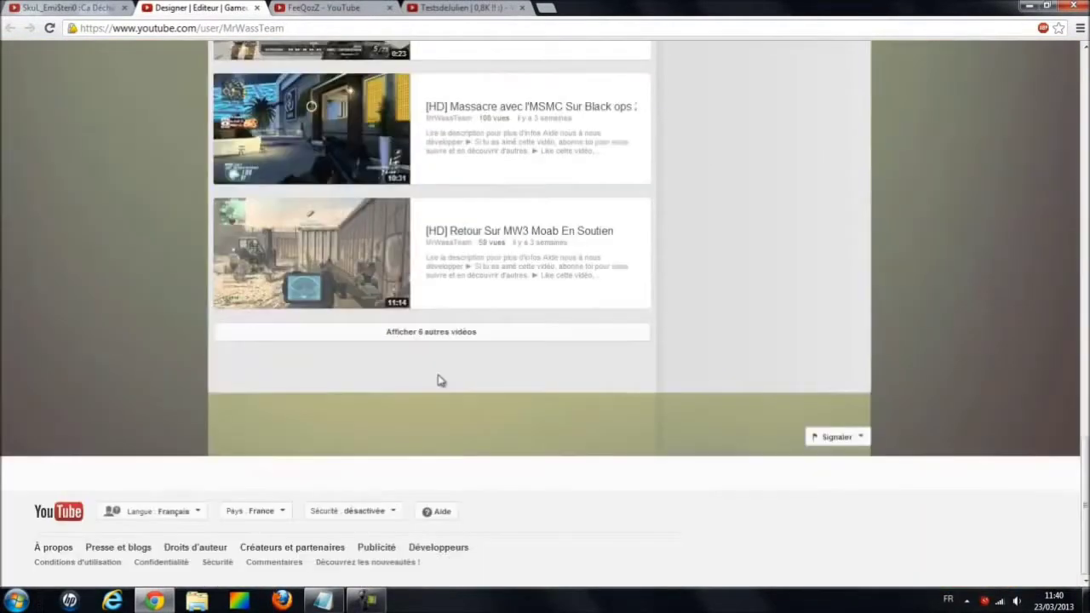
scroll(440, 380, up, 15)
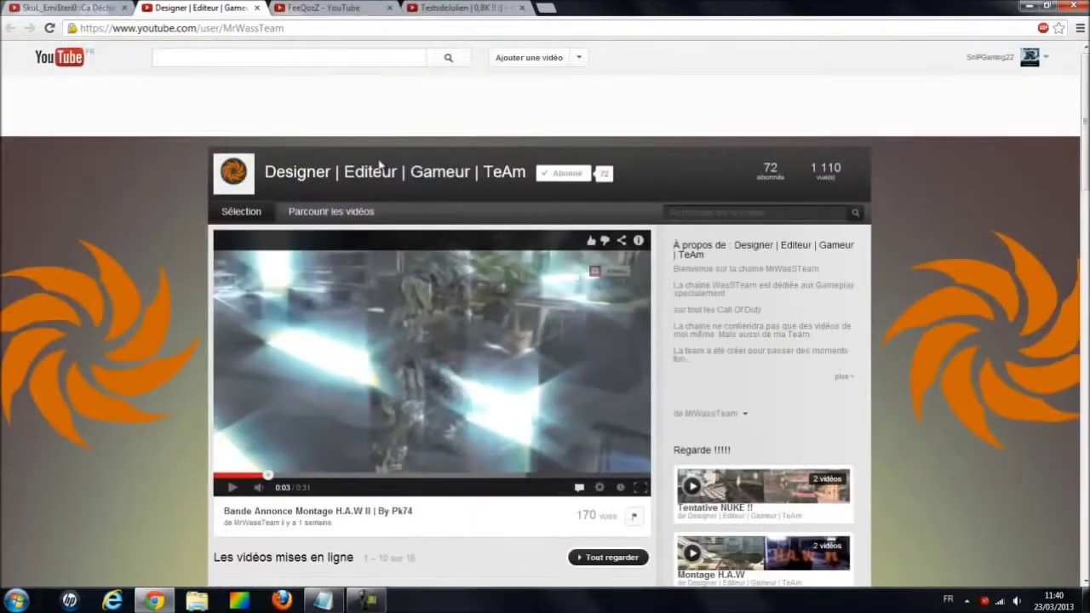
Switch to the FeeQozZ channel and look through its recent videos
click(331, 6)
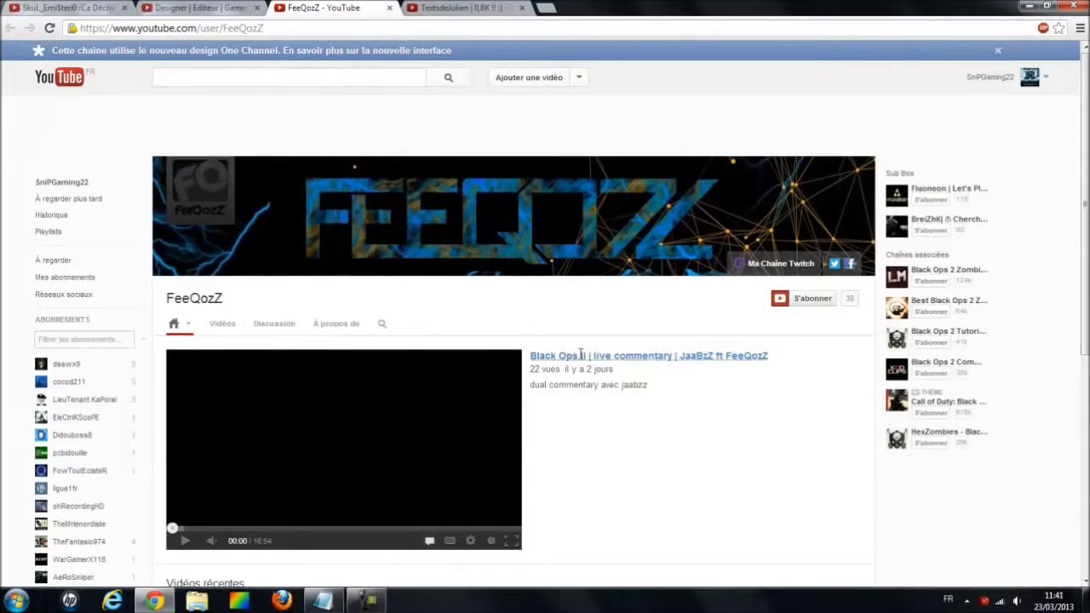
scroll(628, 380, down, 3)
scroll(628, 380, down, 2)
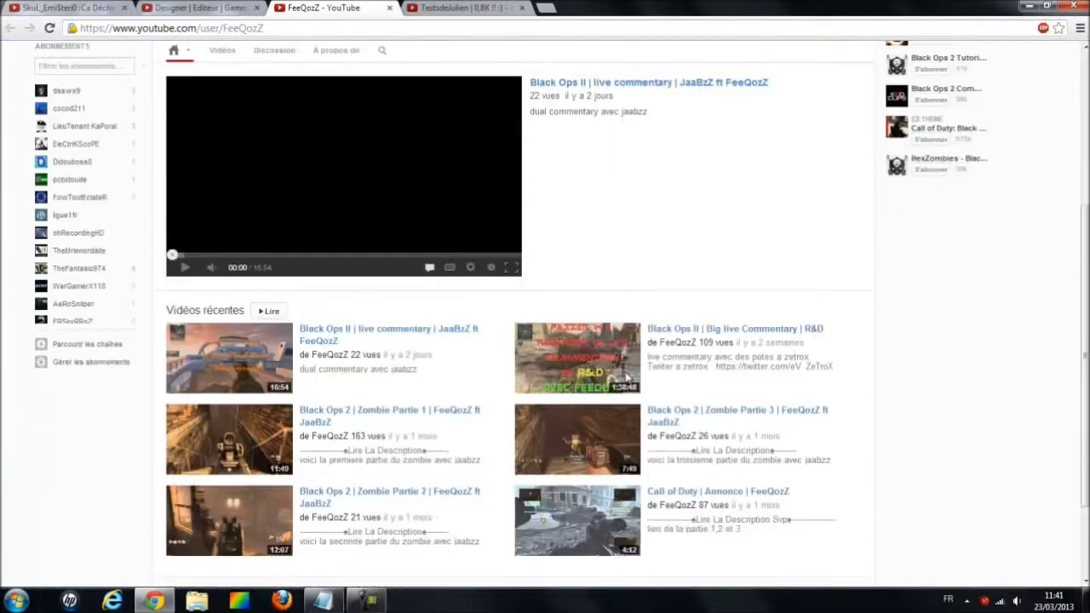
scroll(627, 380, down, 1)
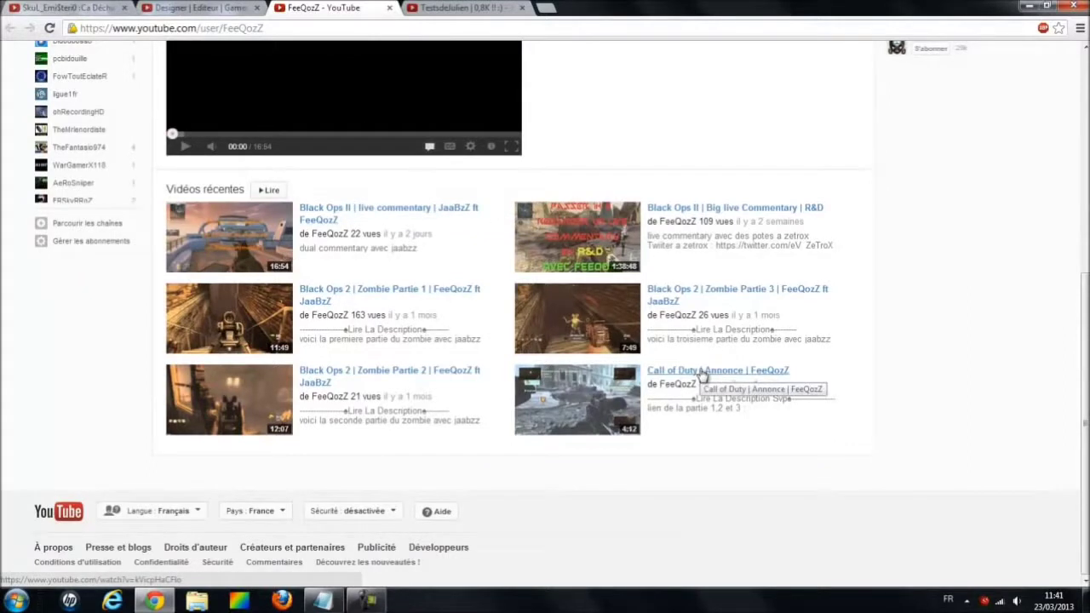
scroll(255, 255, up, 5)
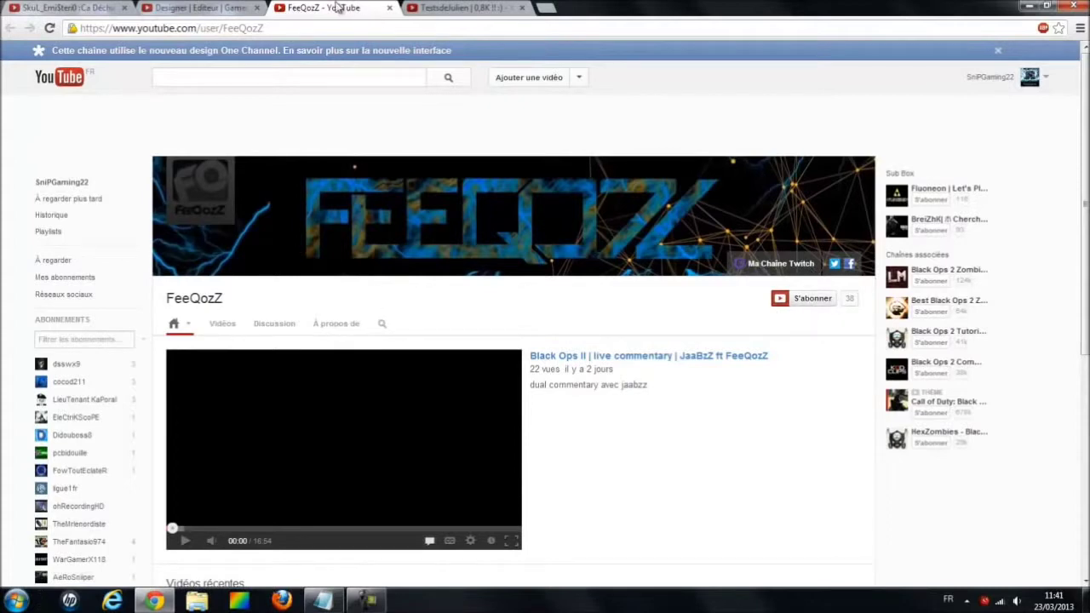
Return to the Designer | Editeur | Gameur | TeAm channel and glance over its latest uploads again
click(186, 8)
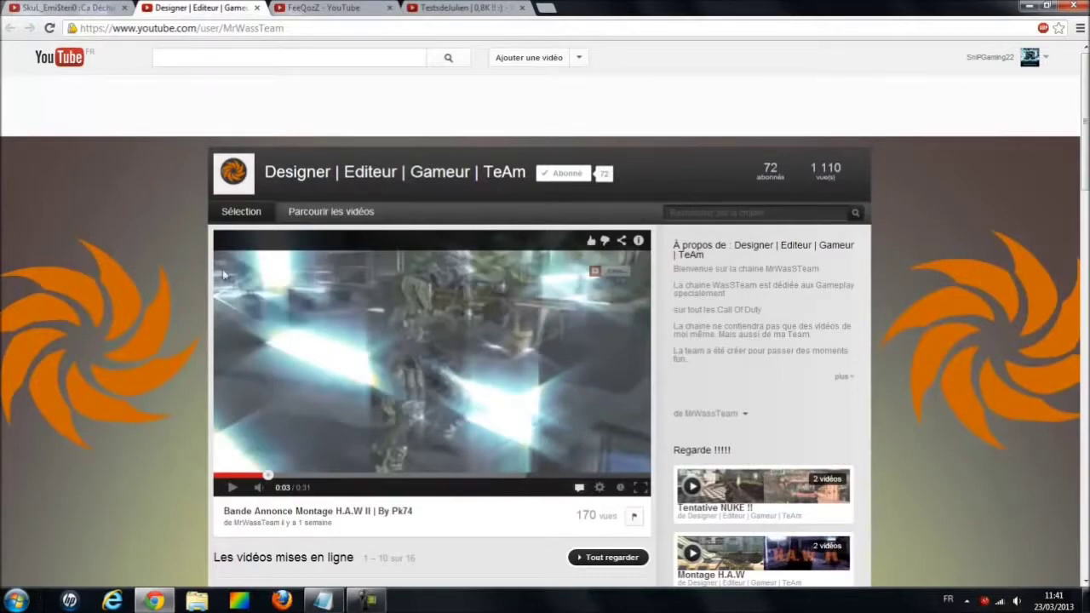
scroll(345, 230, down, 5)
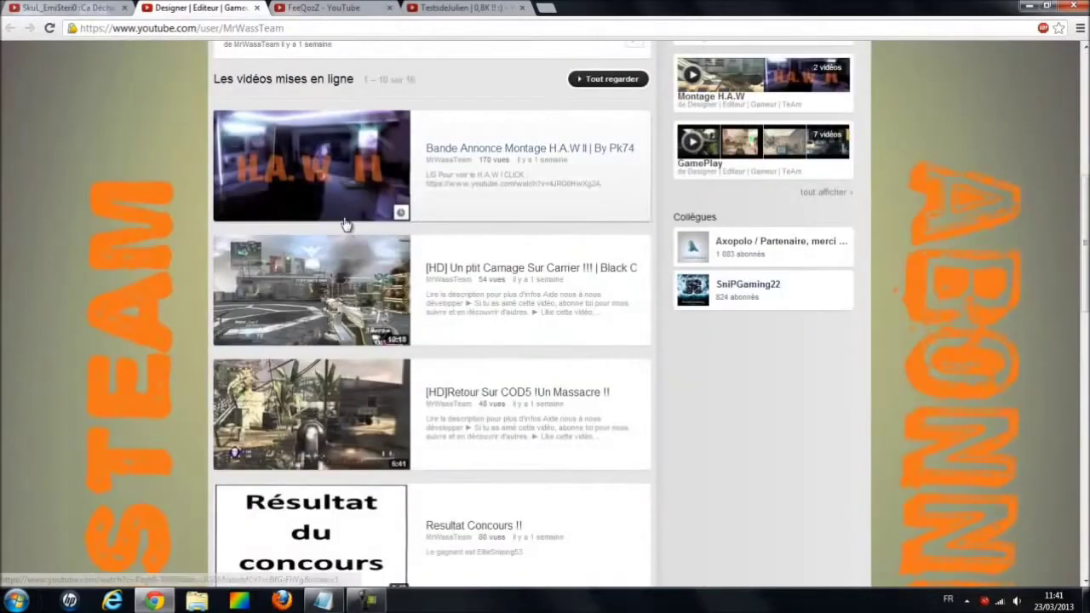
scroll(345, 379, up, 5)
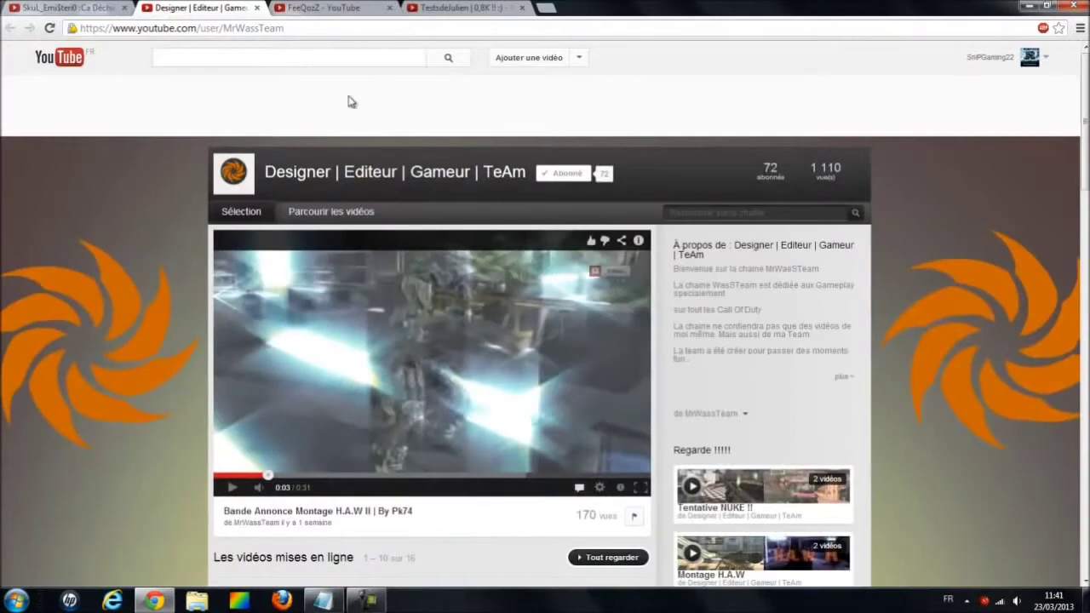
Switch to the TestsdeJulien channel and examine its uploaded videos and list of related channels
click(466, 8)
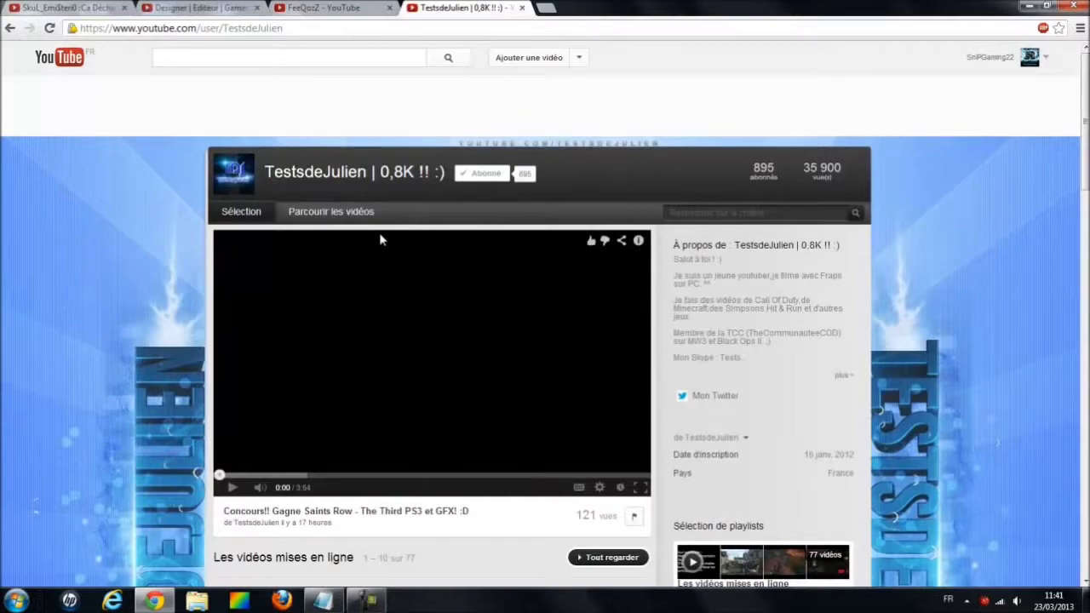
scroll(475, 292, down, 4)
scroll(475, 292, down, 6)
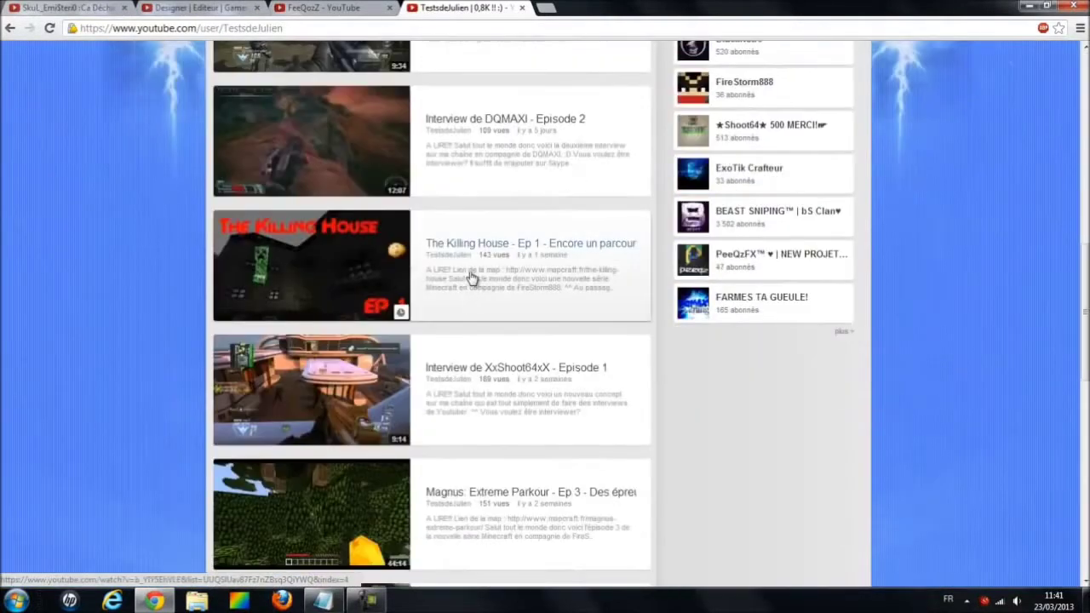
scroll(465, 400, up, 9)
scroll(465, 407, up, 1)
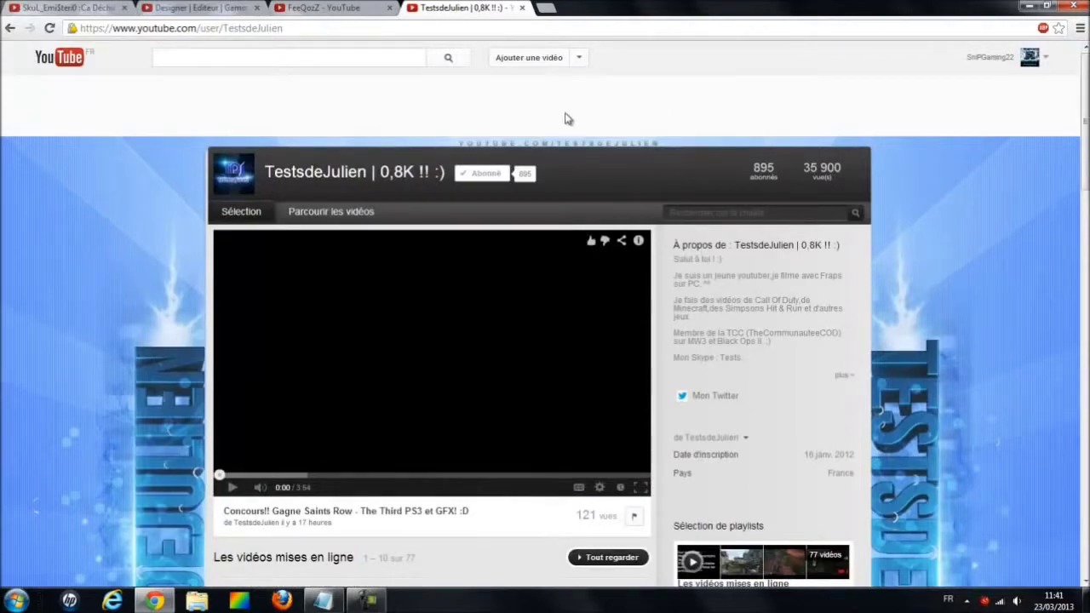
scroll(650, 281, down, 10)
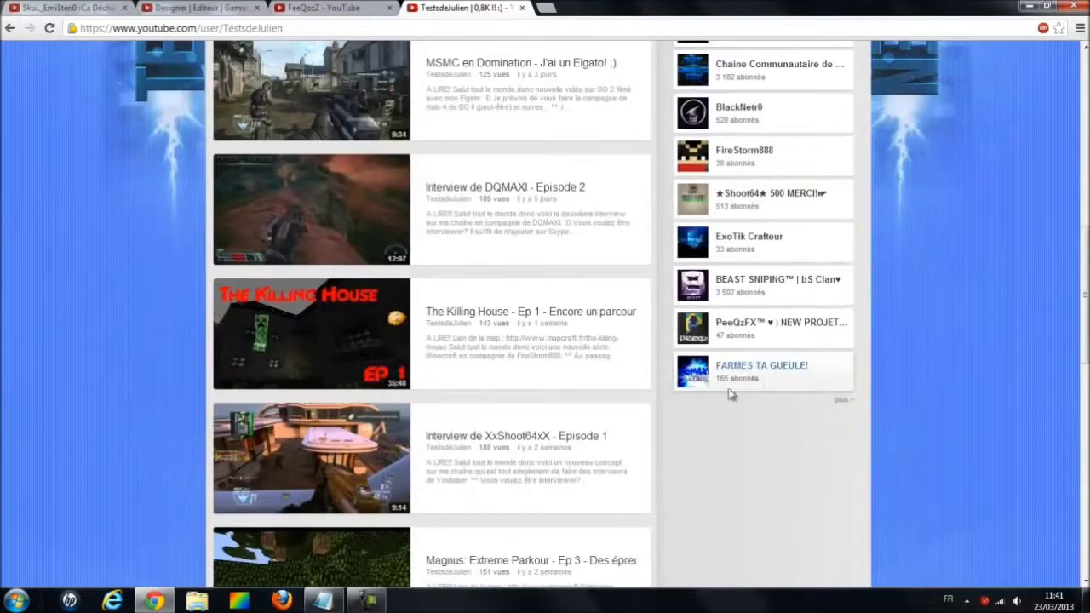
scroll(754, 383, down, 2)
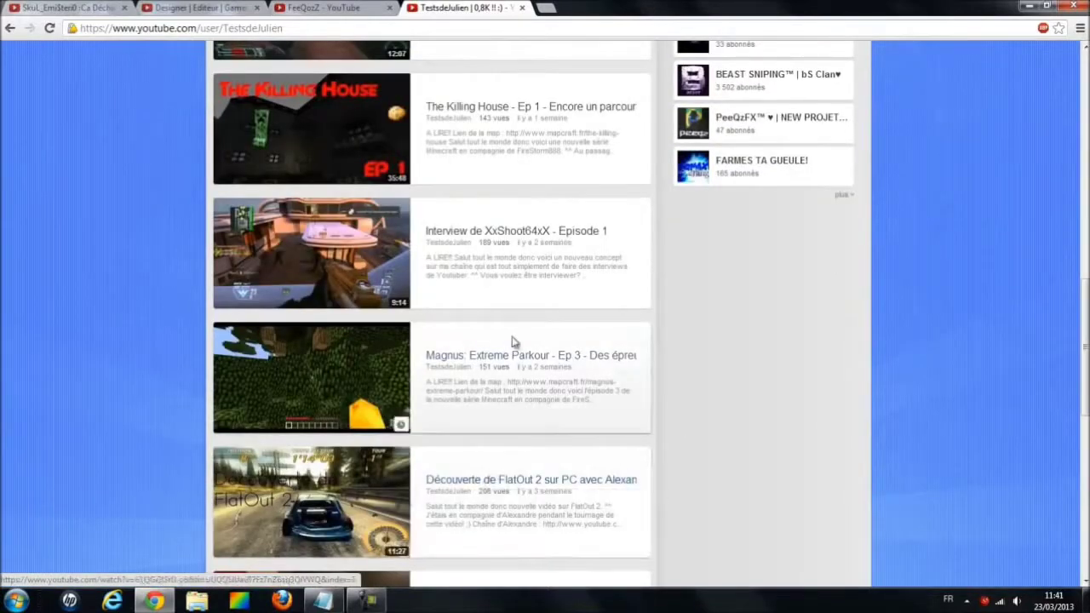
scroll(481, 255, down, 4)
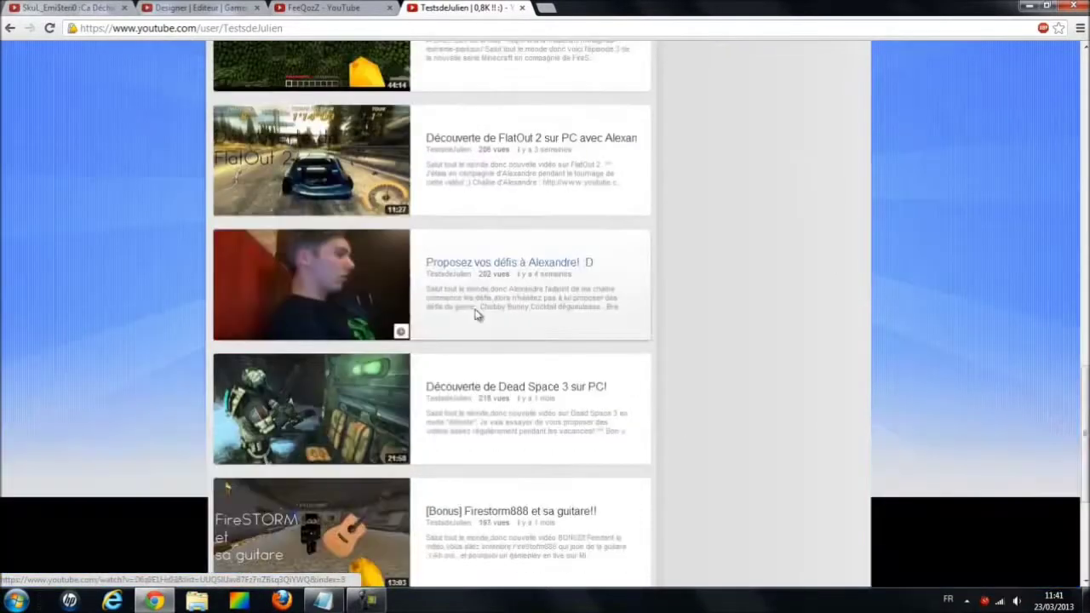
scroll(467, 375, down, 3)
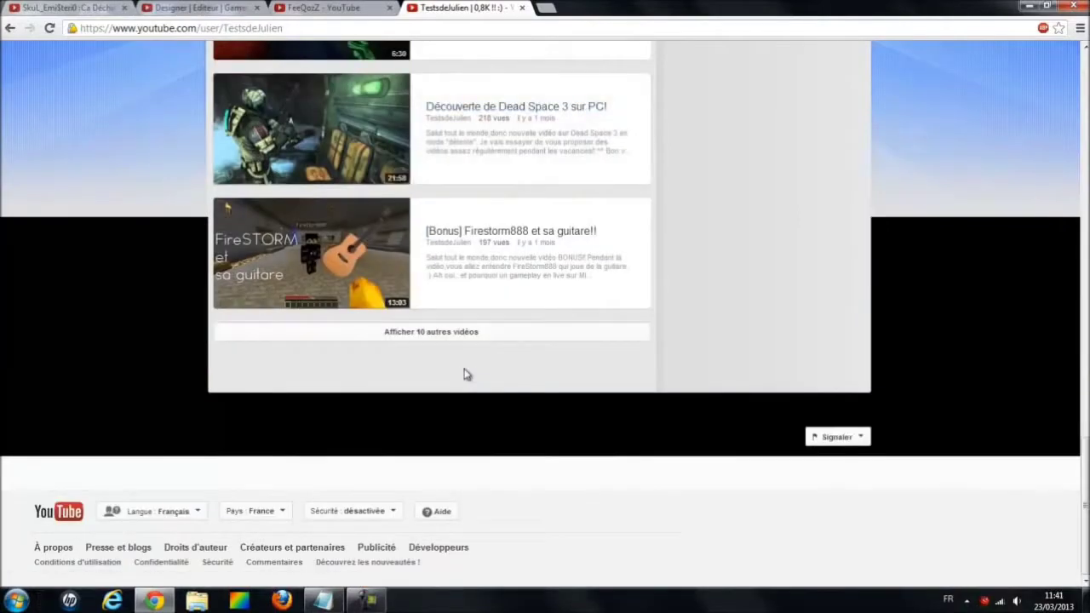
scroll(467, 375, up, 15)
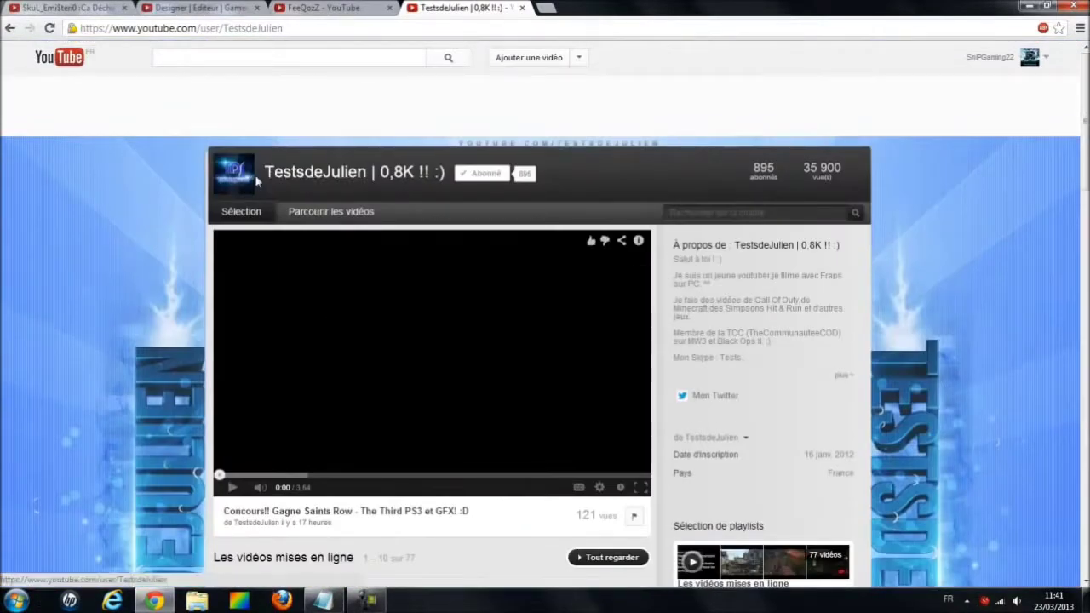
Minimize Chrome, view the Notepad note containing _JAVA_OPTIONS and -Xmx512M, and minimize the note
click(153, 601)
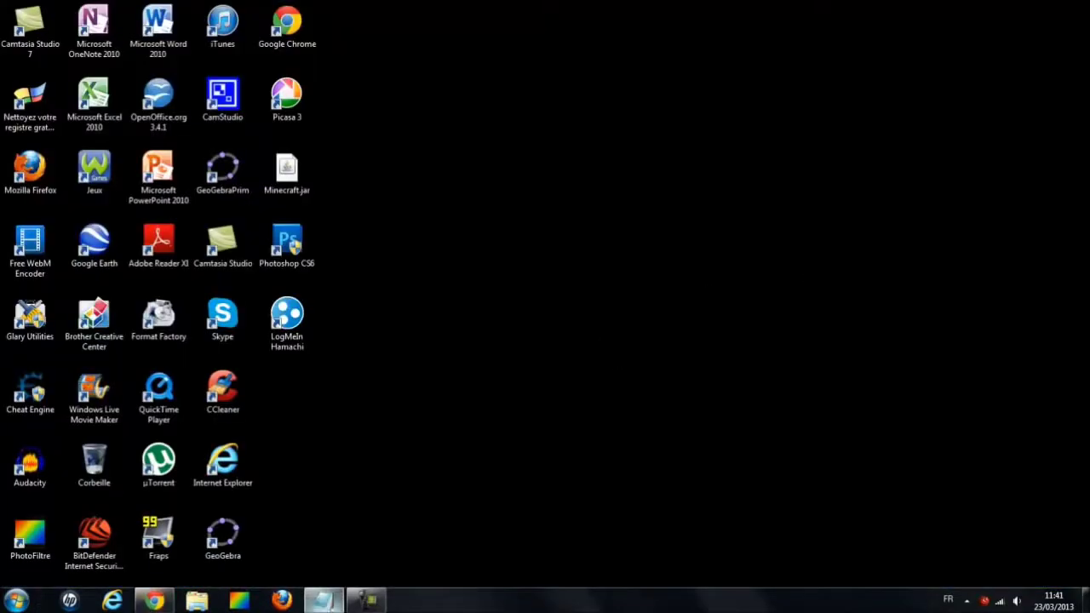
click(324, 601)
drag(342, 177, 284, 171)
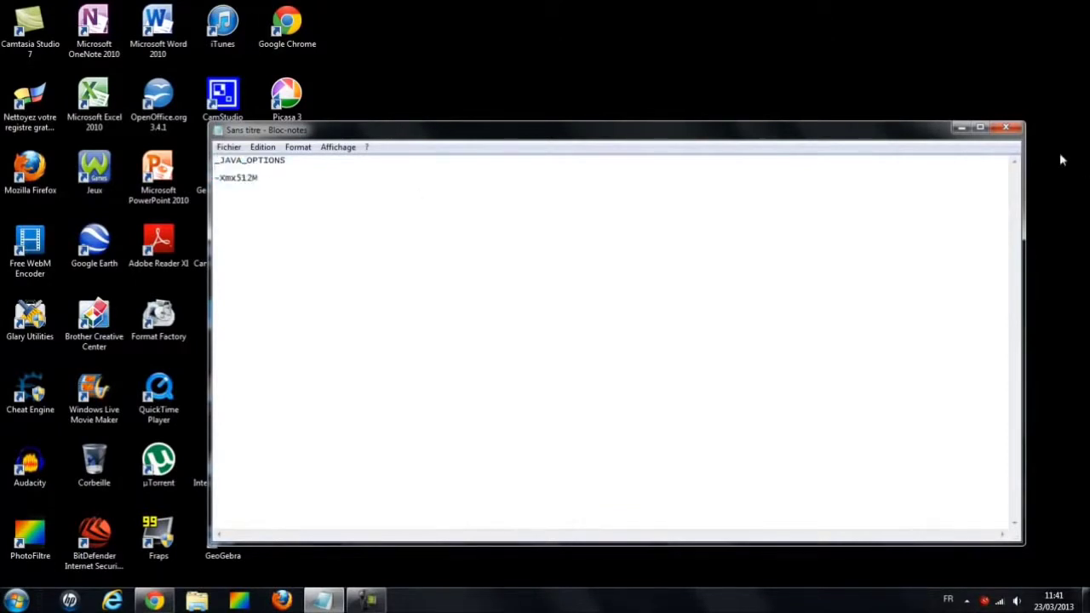
click(961, 128)
Open the computer's system properties, go to the advanced system settings and display the environment variables
click(17, 601)
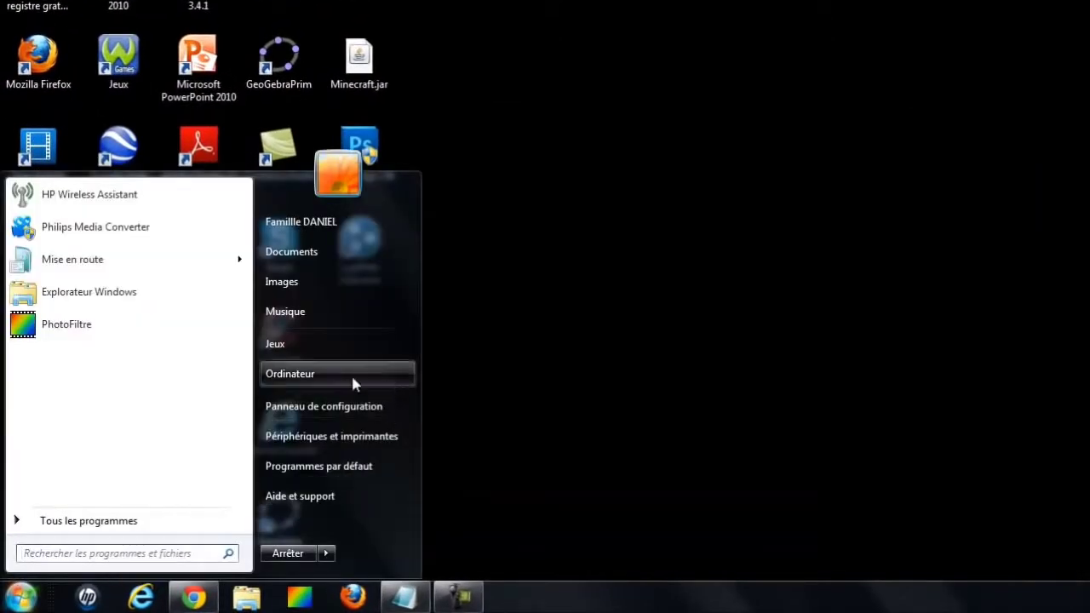
right_click(299, 371)
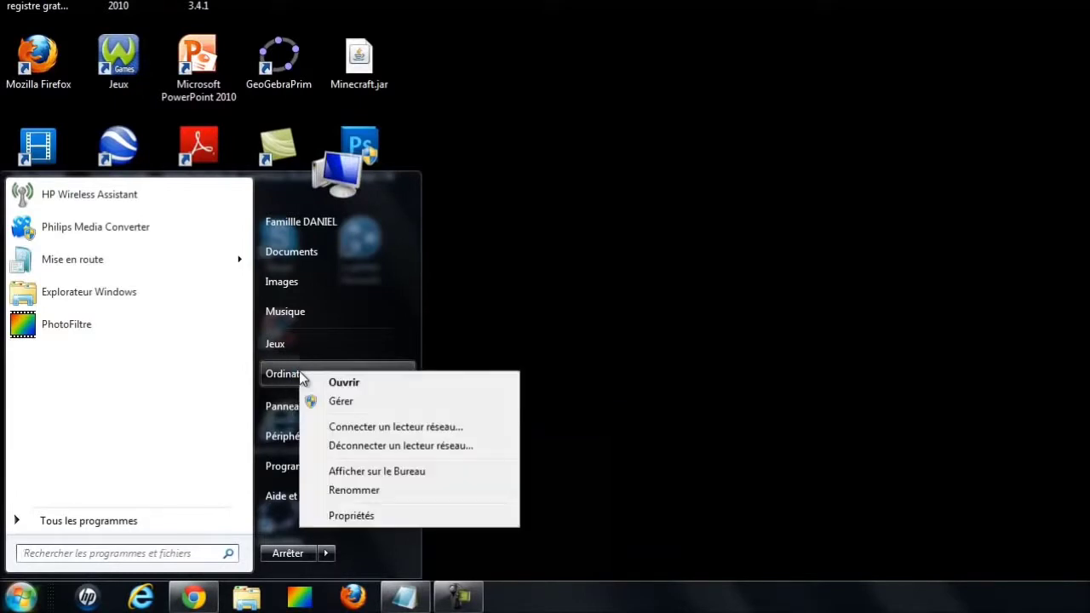
click(349, 516)
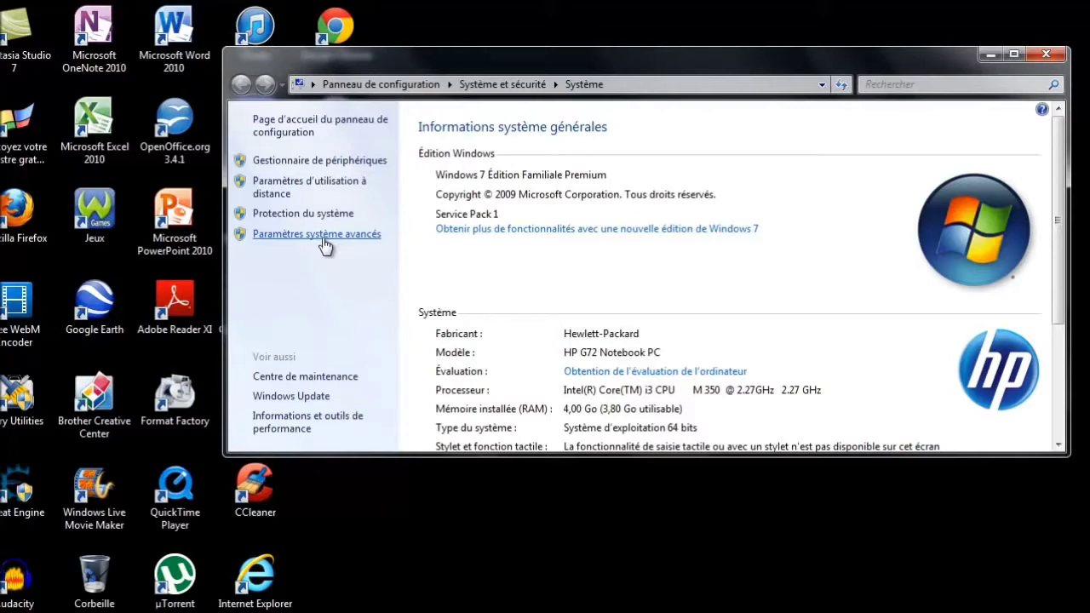
click(375, 236)
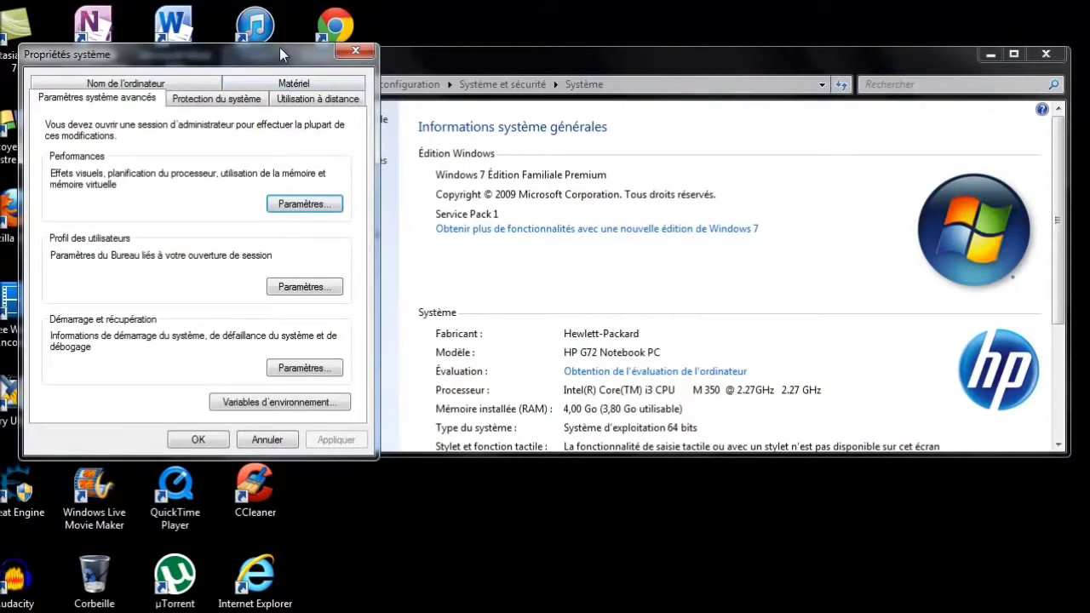
drag(279, 47, 643, 105)
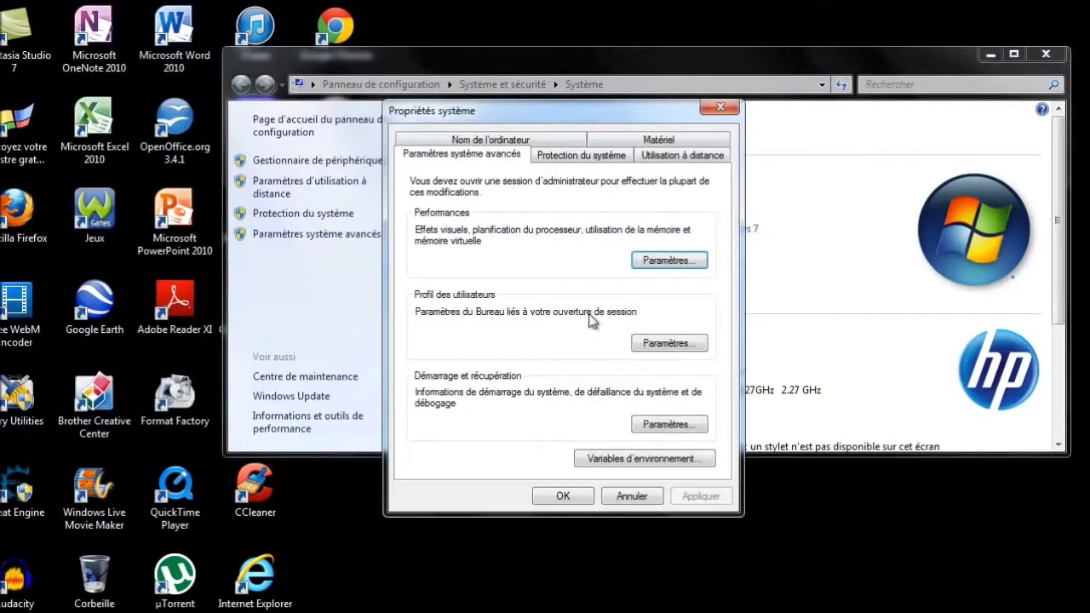
click(601, 460)
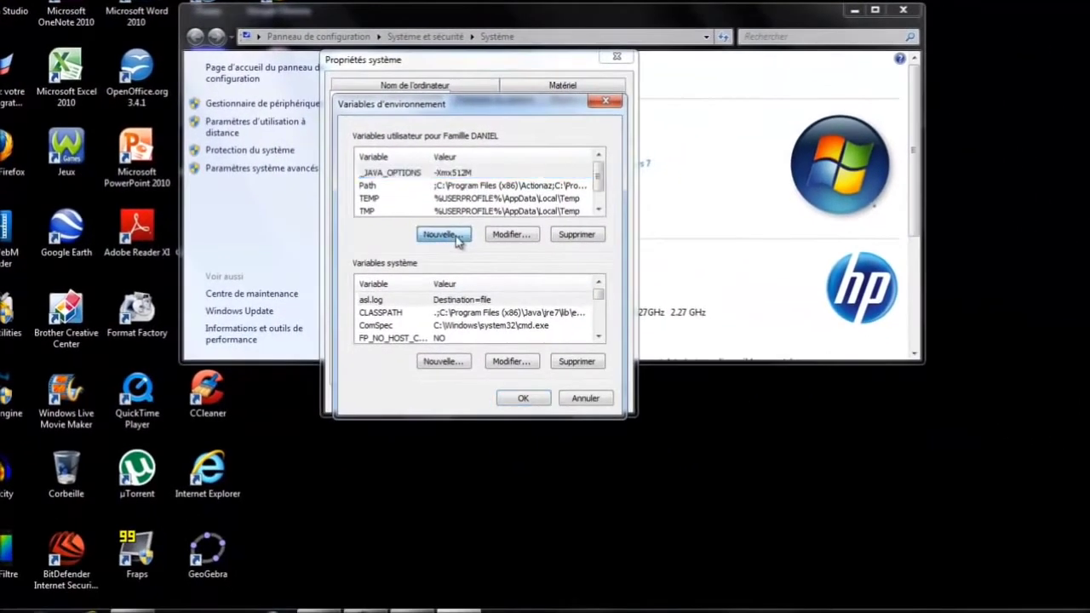
Start a new user environment variable and copy _JAVA_OPTIONS from the Notepad note as its name
click(509, 295)
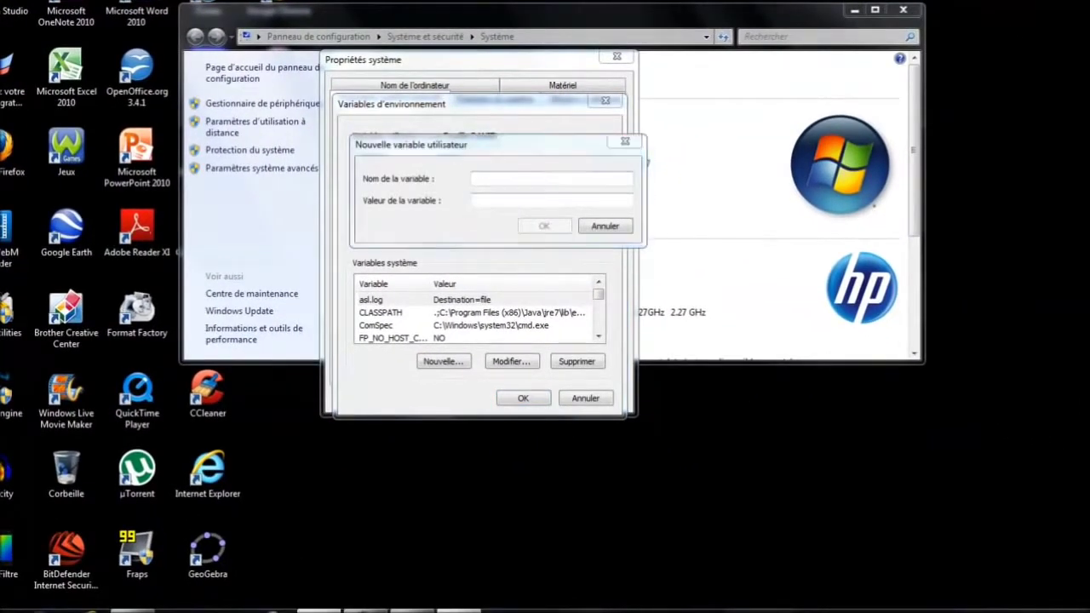
click(319, 609)
double_click(275, 138)
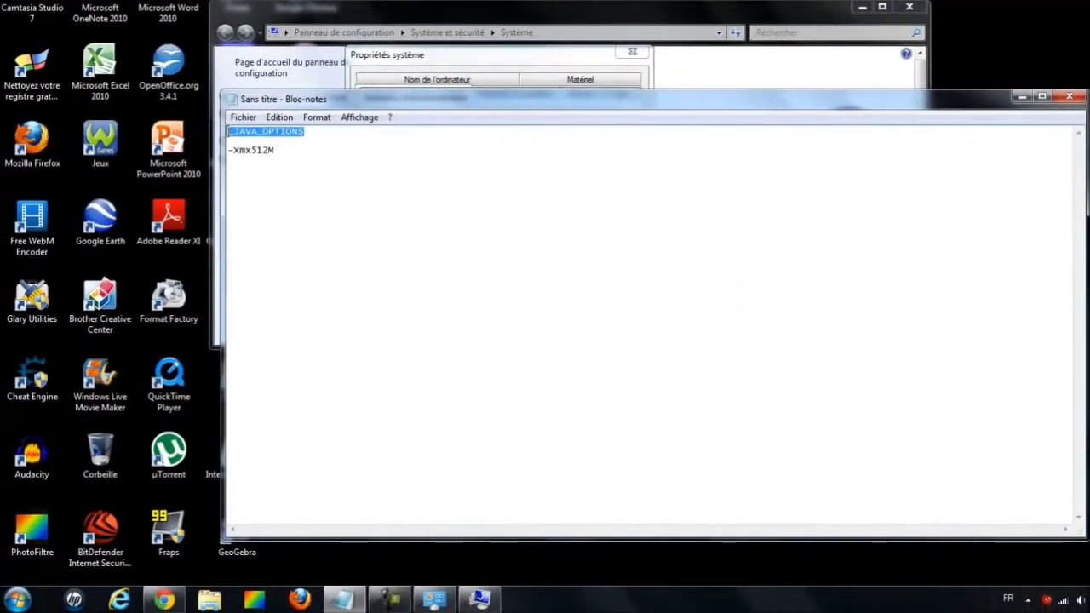
right_click(227, 130)
click(274, 182)
click(559, 182)
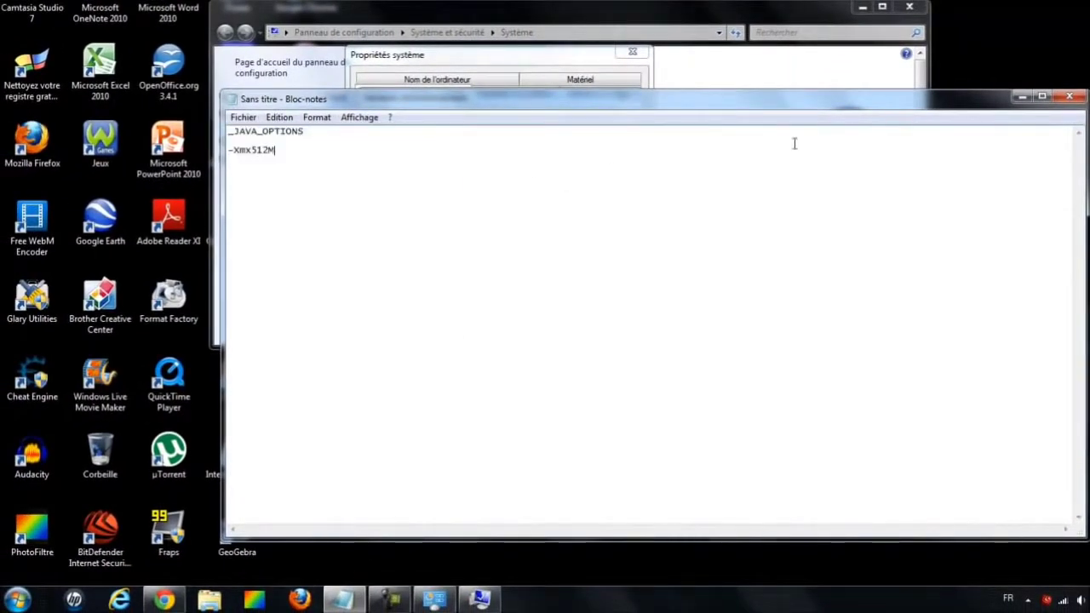
click(1022, 96)
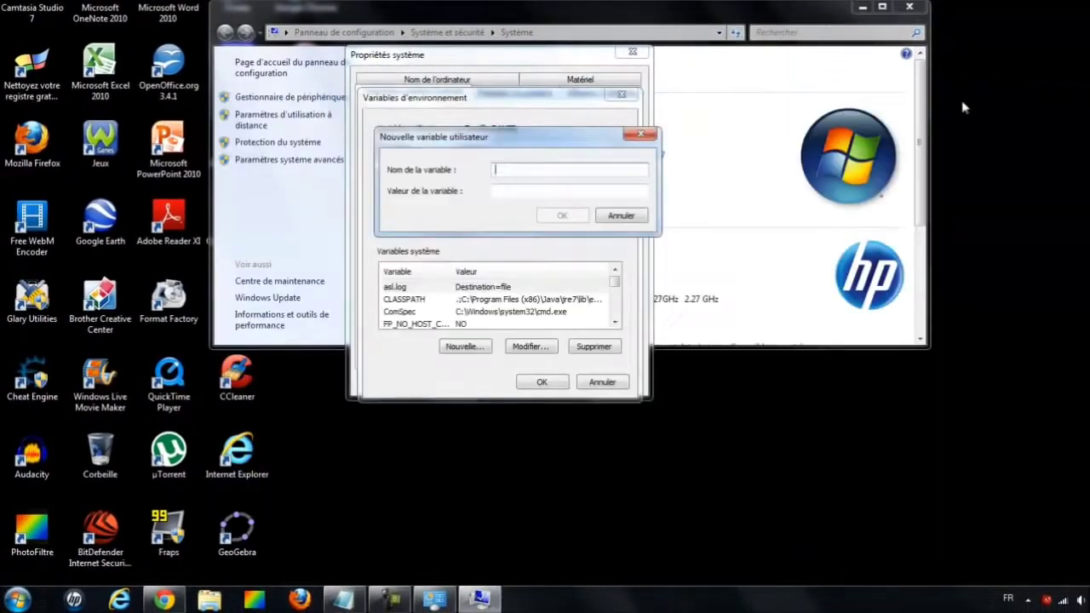
right_click(512, 172)
click(551, 246)
Copy -Xmx512M from the Notepad note into the new user variable's value
click(343, 599)
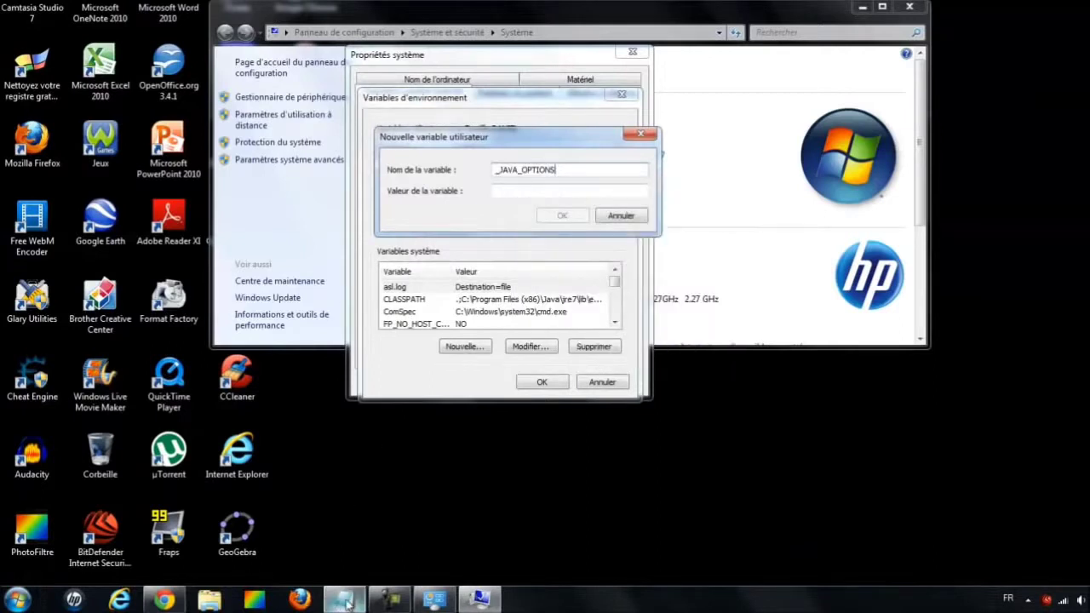
drag(282, 153, 227, 150)
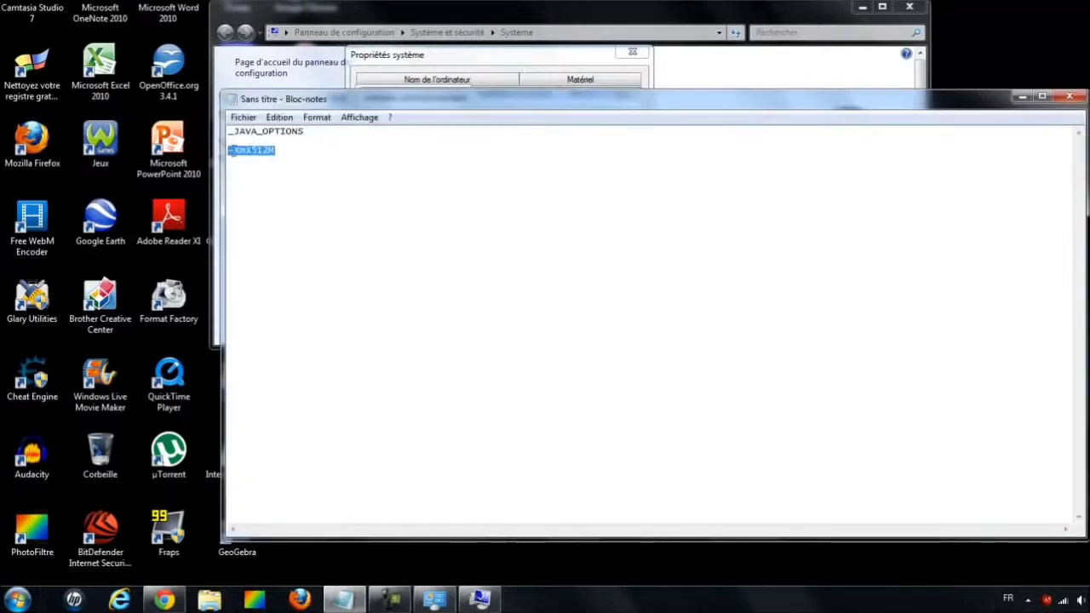
right_click(232, 148)
click(270, 202)
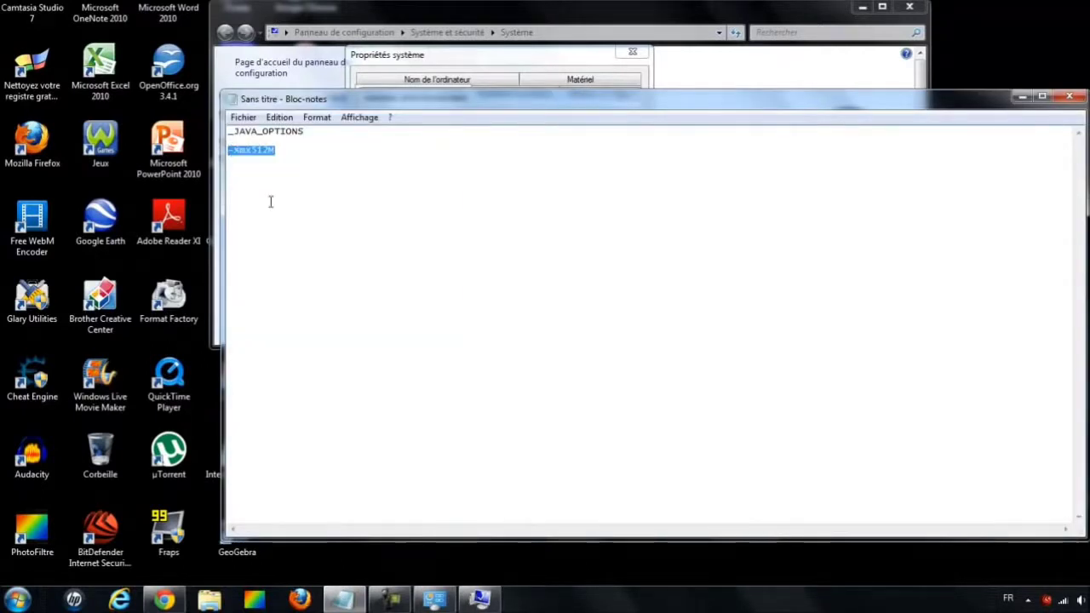
click(1023, 98)
click(517, 194)
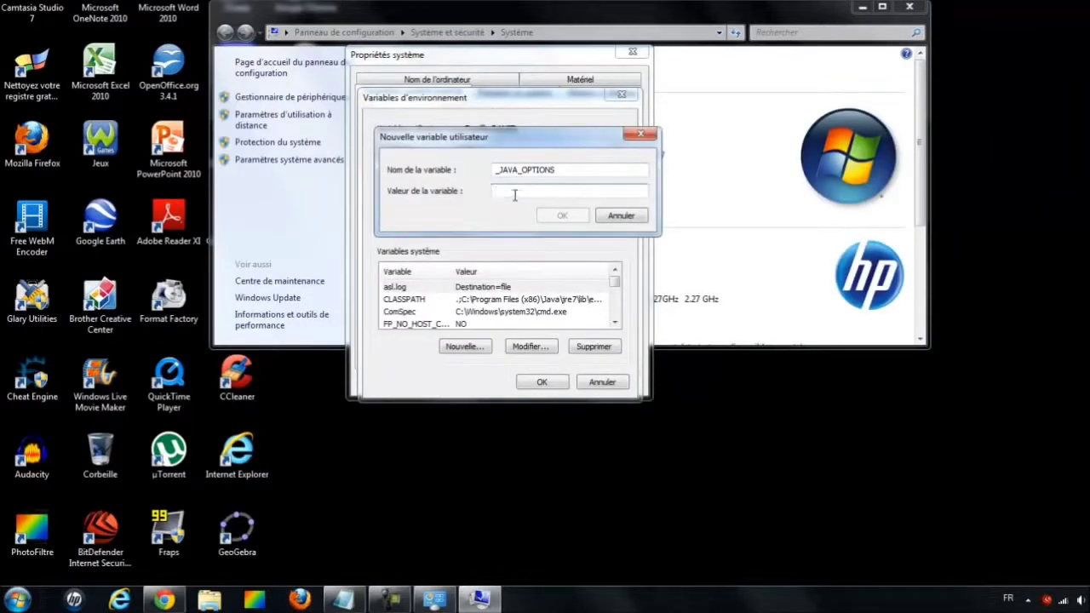
right_click(515, 194)
click(551, 261)
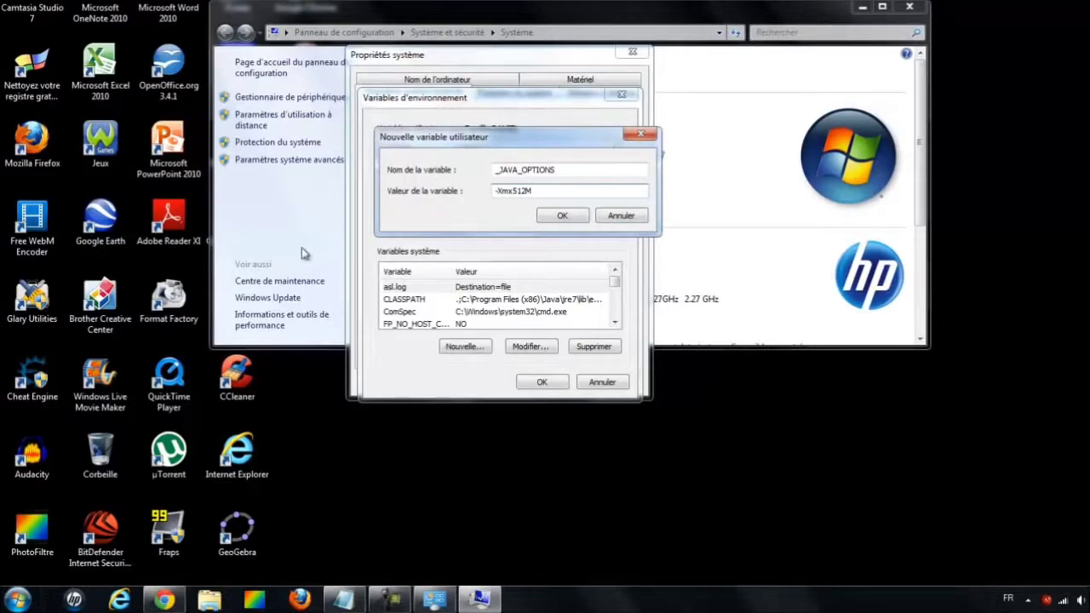
Discard the new user variable and close the system properties and the System window
click(618, 217)
click(632, 53)
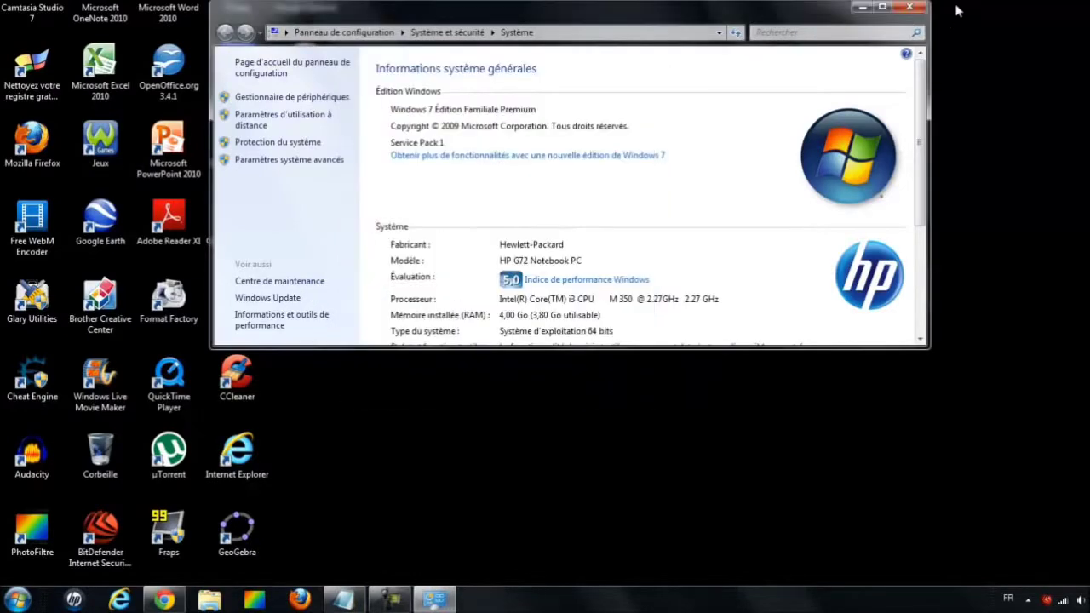
click(925, 7)
Reopen the environment variables through the computer's properties and advanced system settings
click(17, 599)
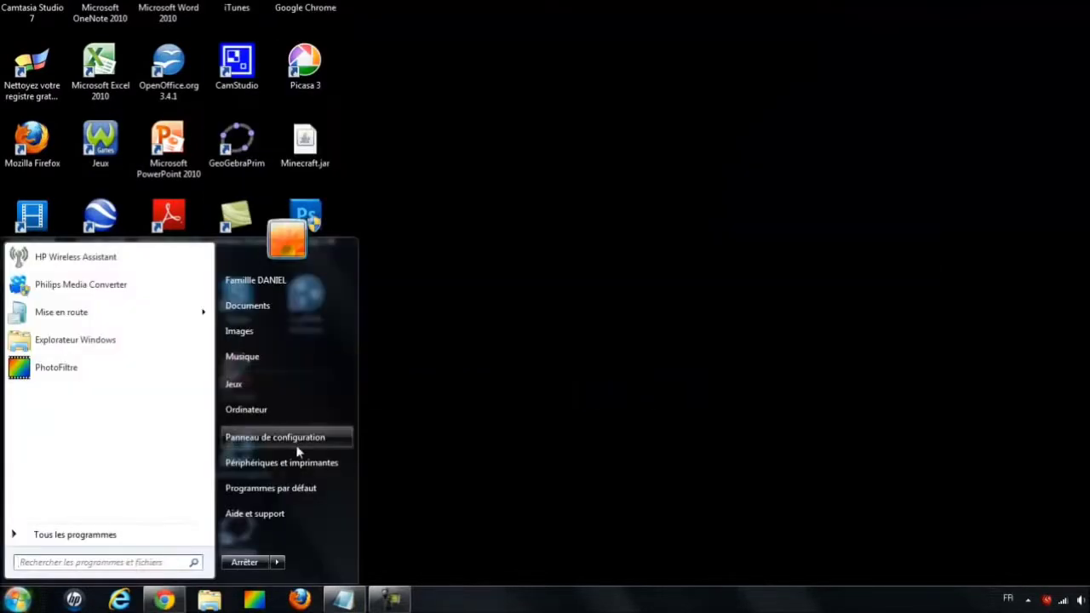
right_click(287, 417)
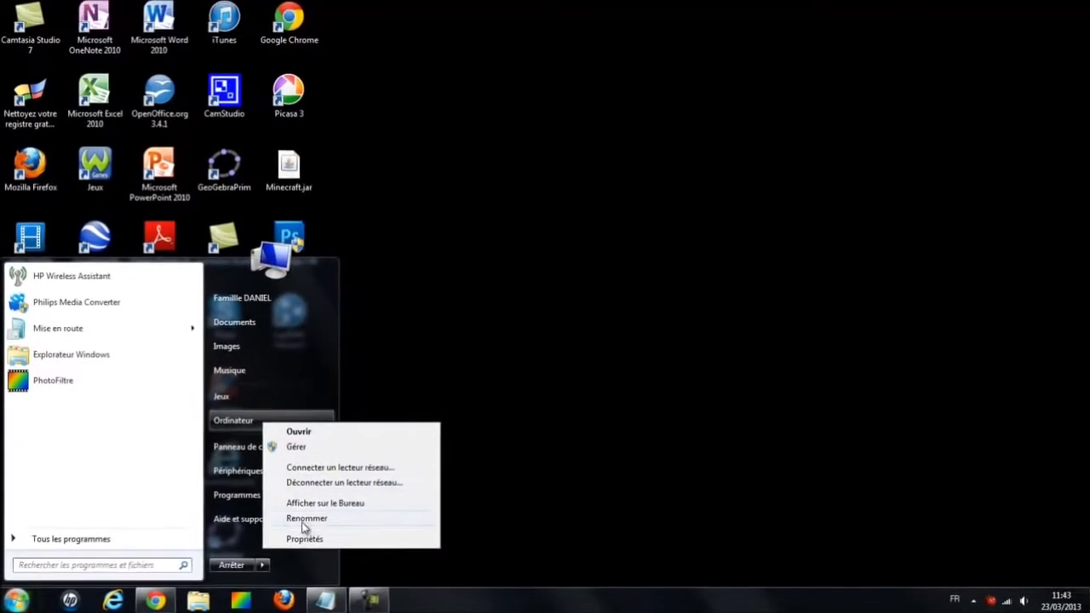
click(303, 540)
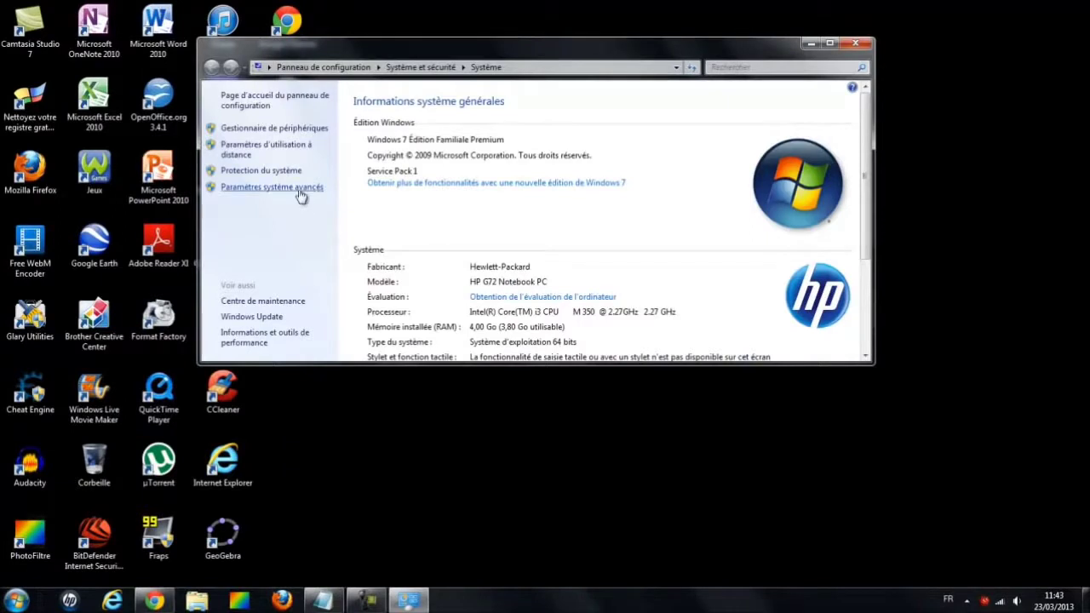
click(290, 186)
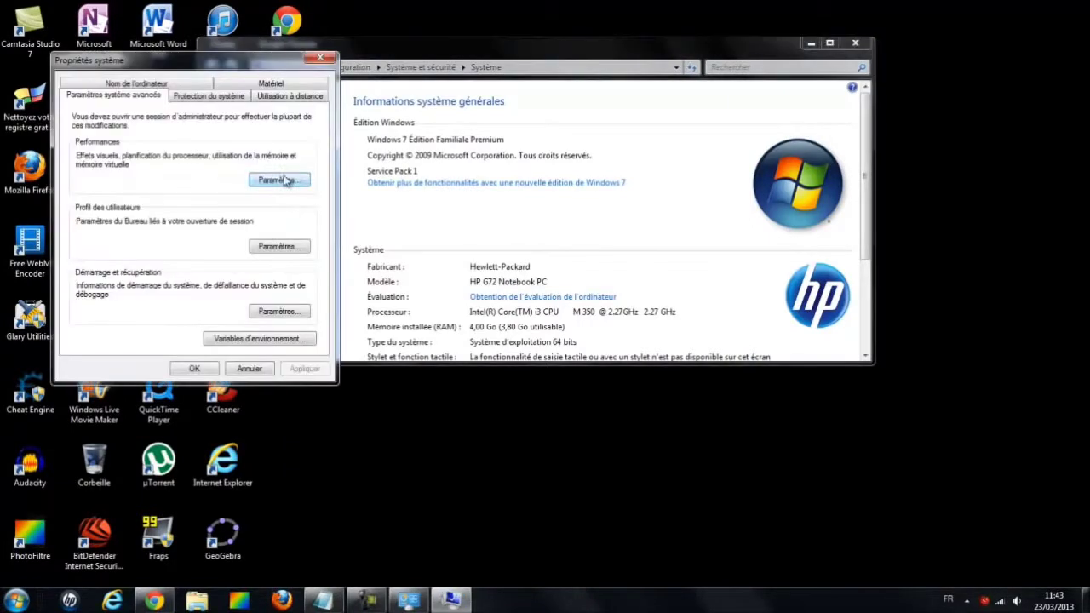
click(261, 339)
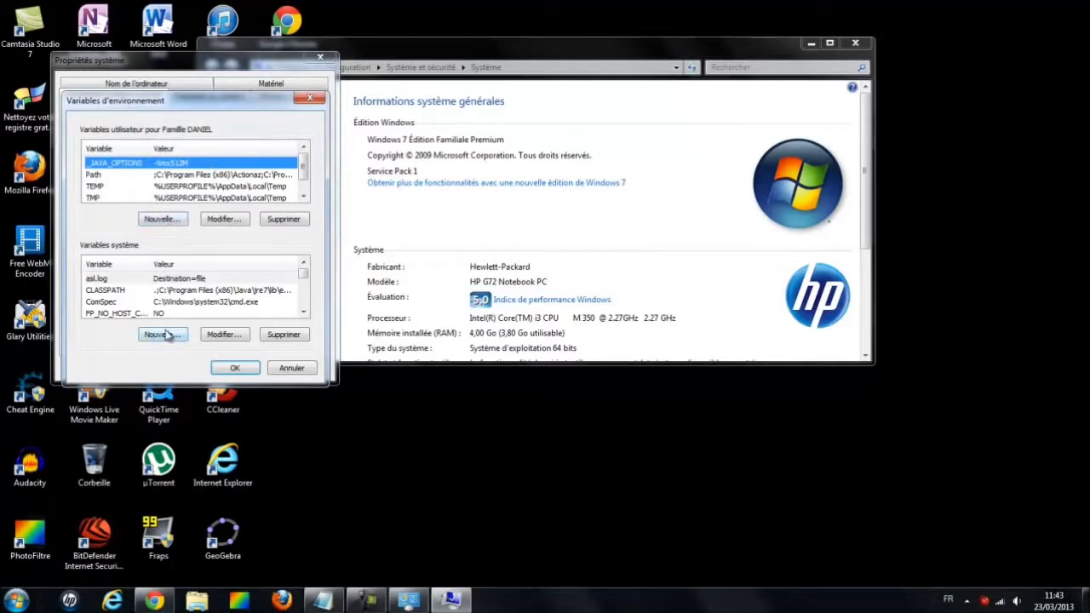
Create a new user variable and name it _JAVA_OPTIONS by copying the name from the Notepad note
click(174, 221)
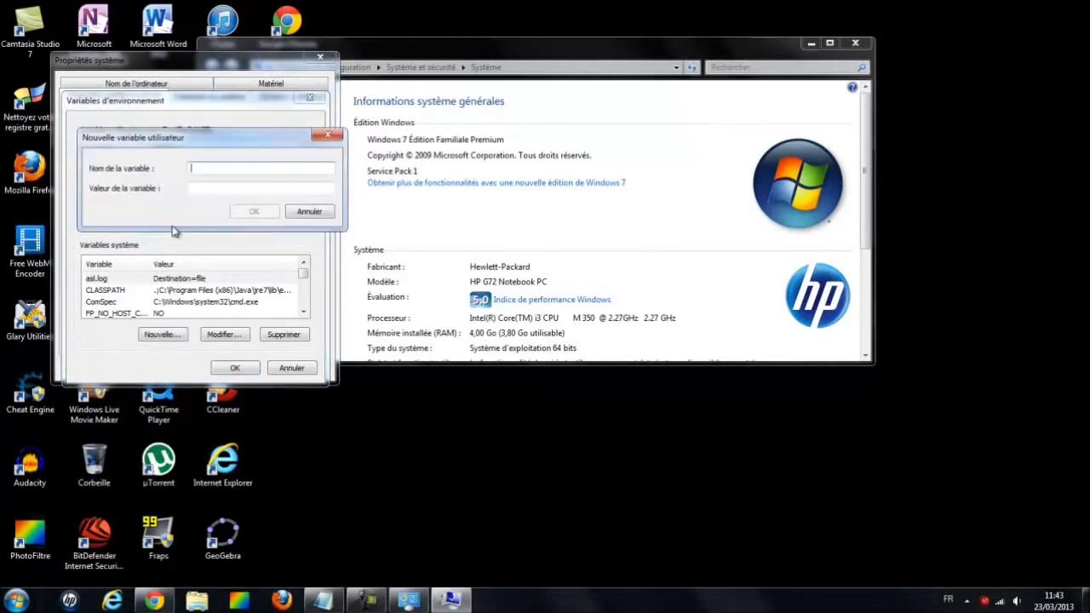
click(326, 599)
click(291, 162)
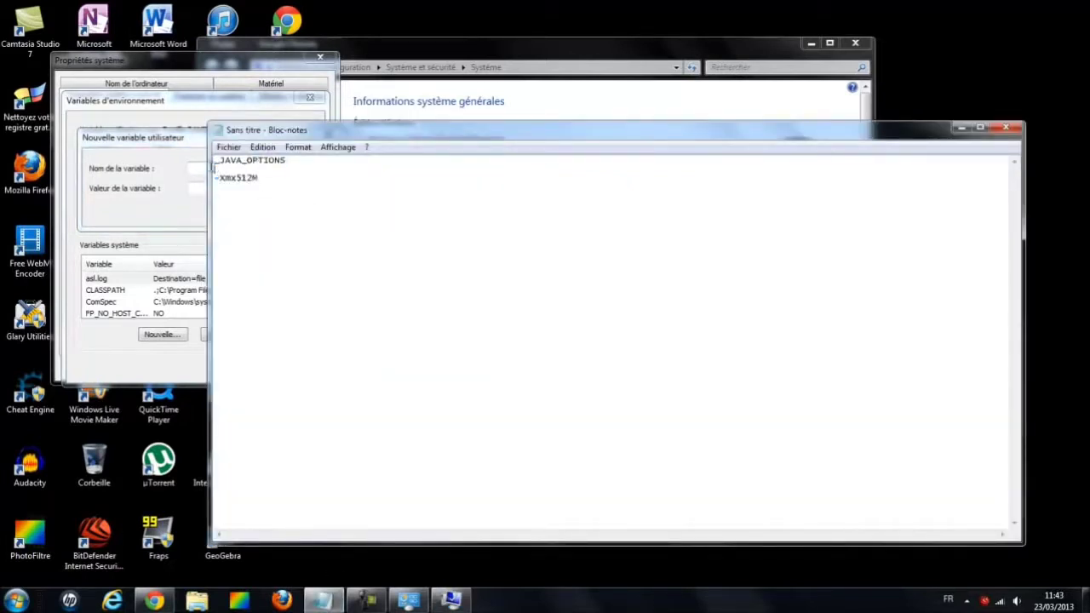
double_click(215, 162)
right_click(214, 162)
click(247, 207)
click(195, 170)
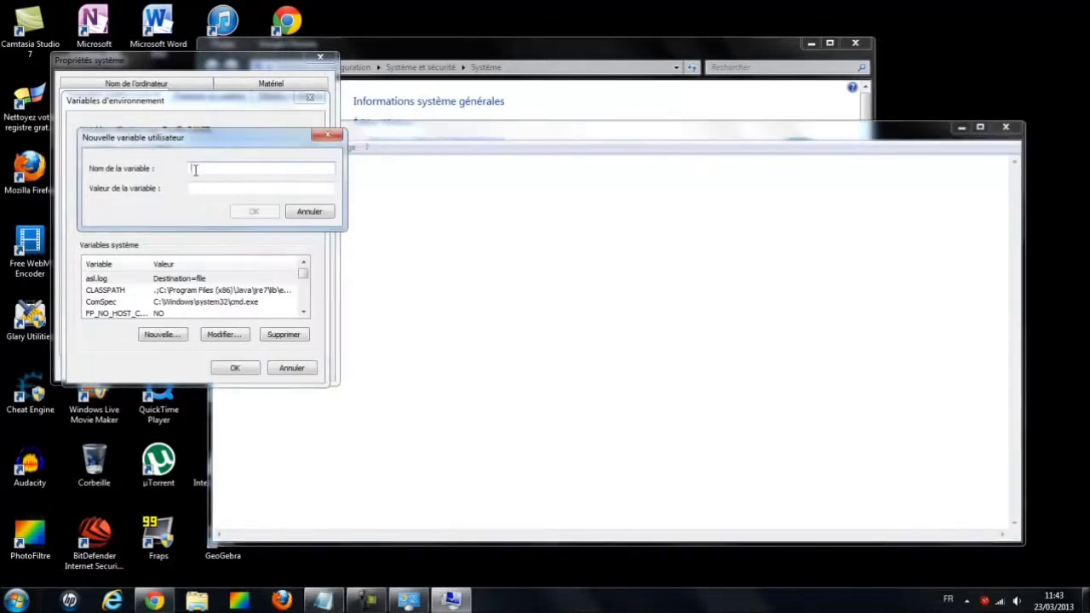
right_click(195, 170)
click(224, 224)
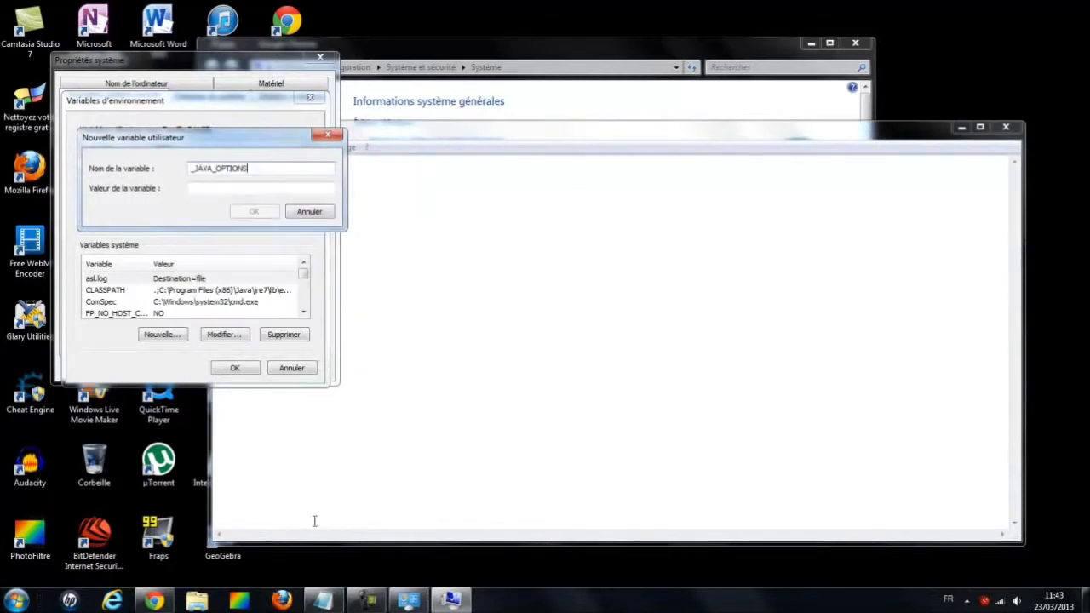
Try to copy -Xmx512M from the Notepad note into the _JAVA_OPTIONS variable's value
click(324, 599)
drag(214, 177, 257, 176)
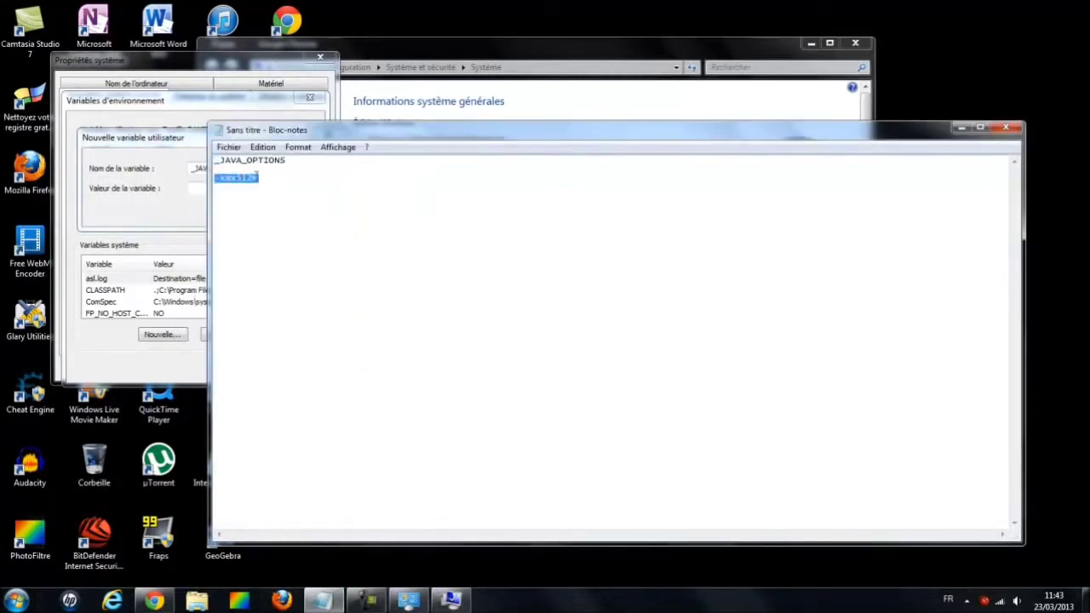
right_click(252, 175)
click(269, 223)
click(199, 186)
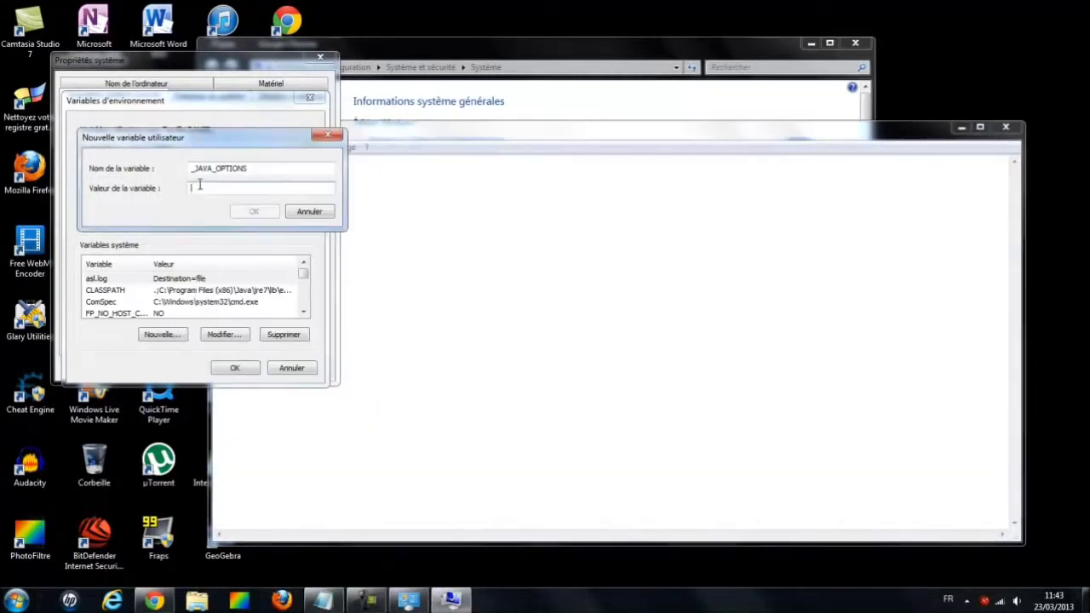
right_click(199, 189)
click(232, 252)
right_click(221, 195)
click(255, 246)
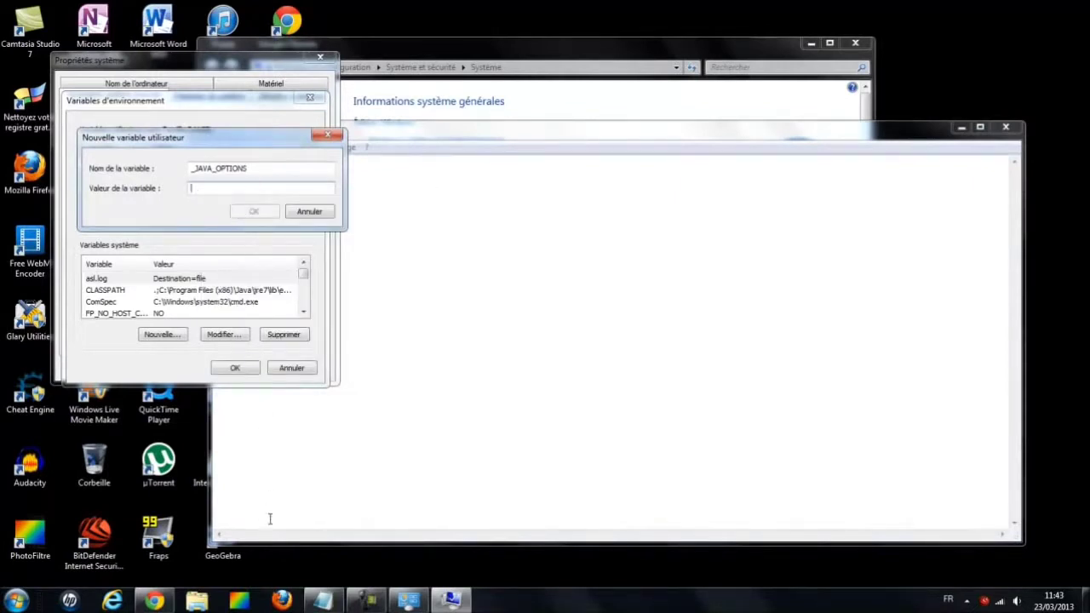
click(324, 601)
right_click(248, 182)
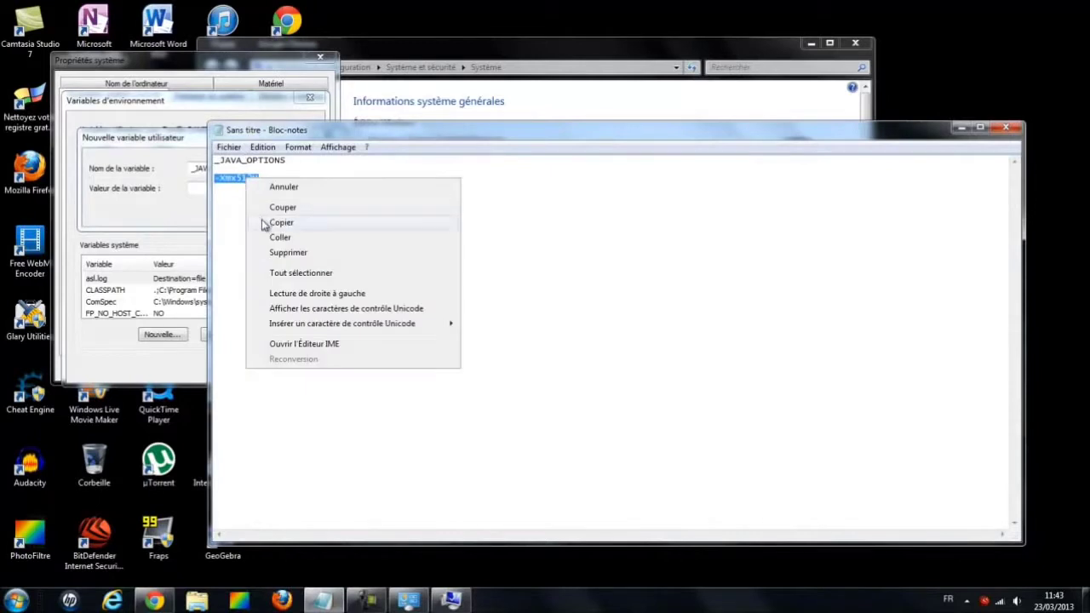
click(261, 223)
right_click(194, 193)
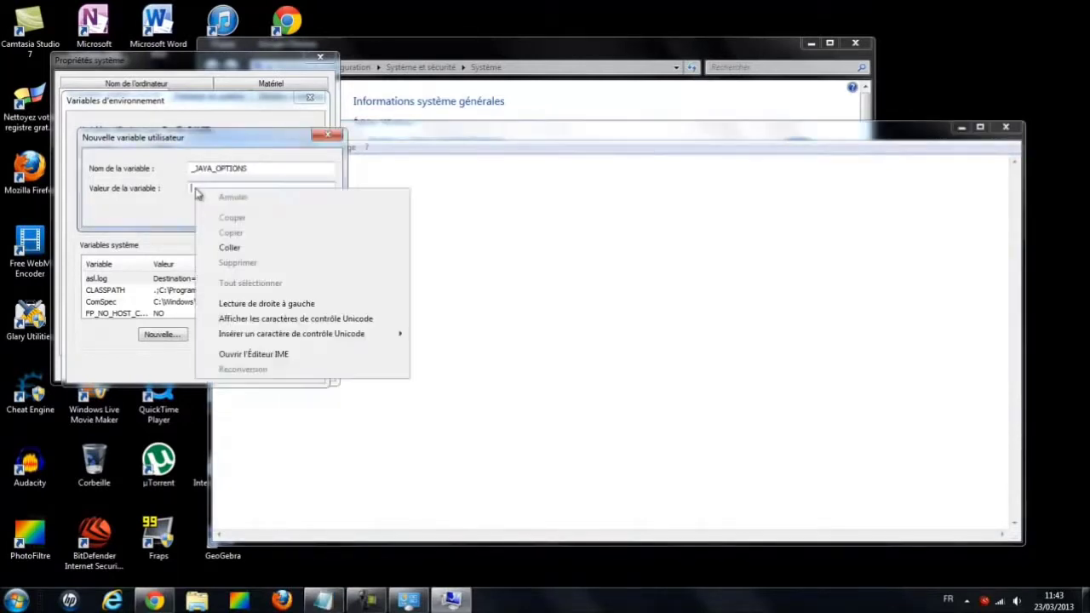
click(229, 247)
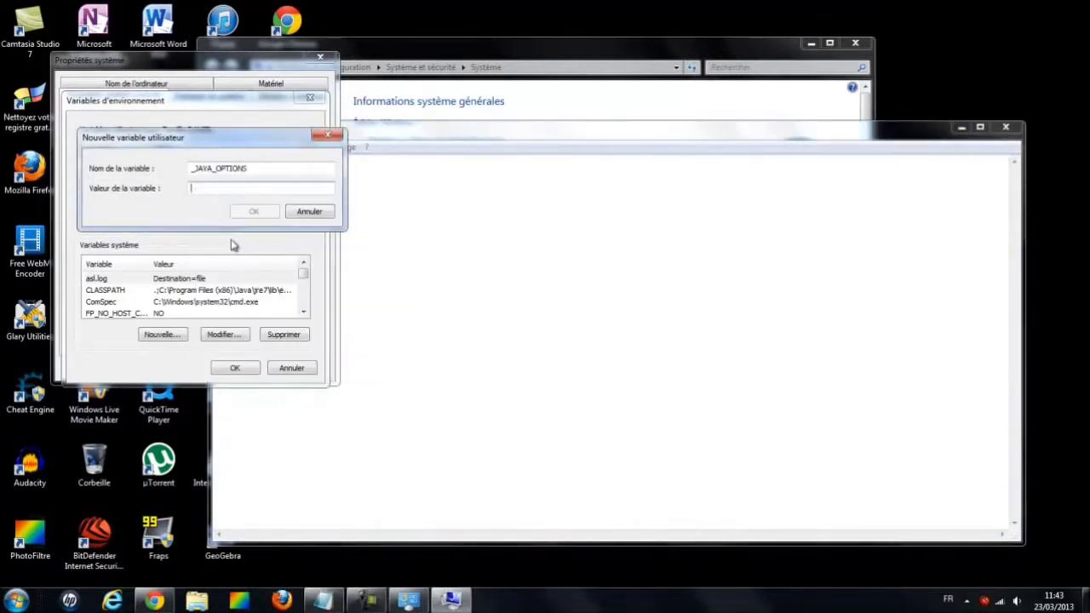
Set the new variable's value to -Xmx512M copied from the note, save it and close the system properties
click(465, 231)
drag(274, 177, 215, 178)
right_click(218, 179)
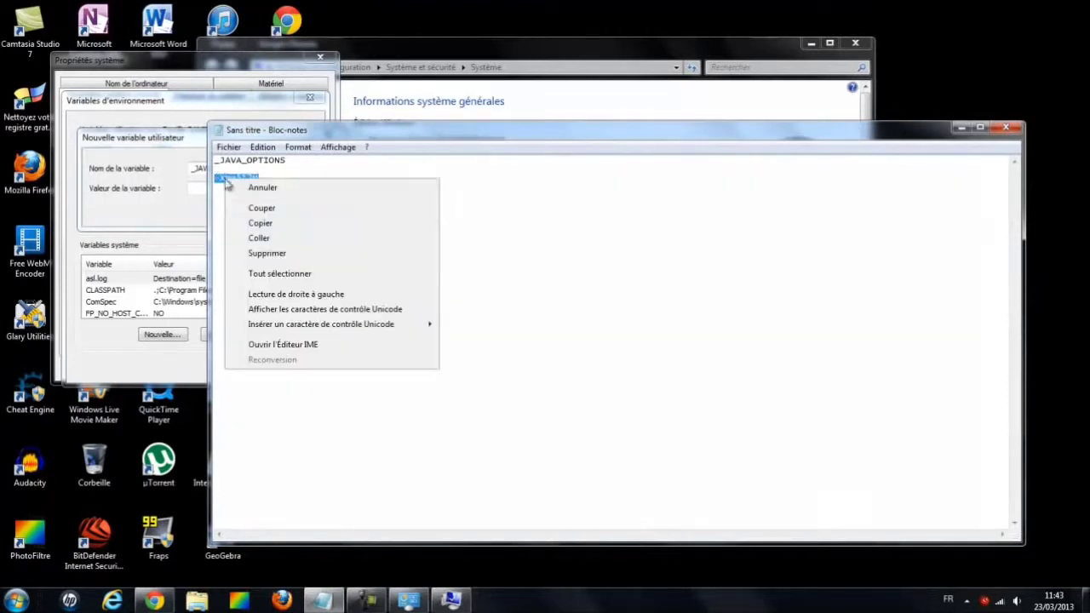
click(256, 224)
click(194, 189)
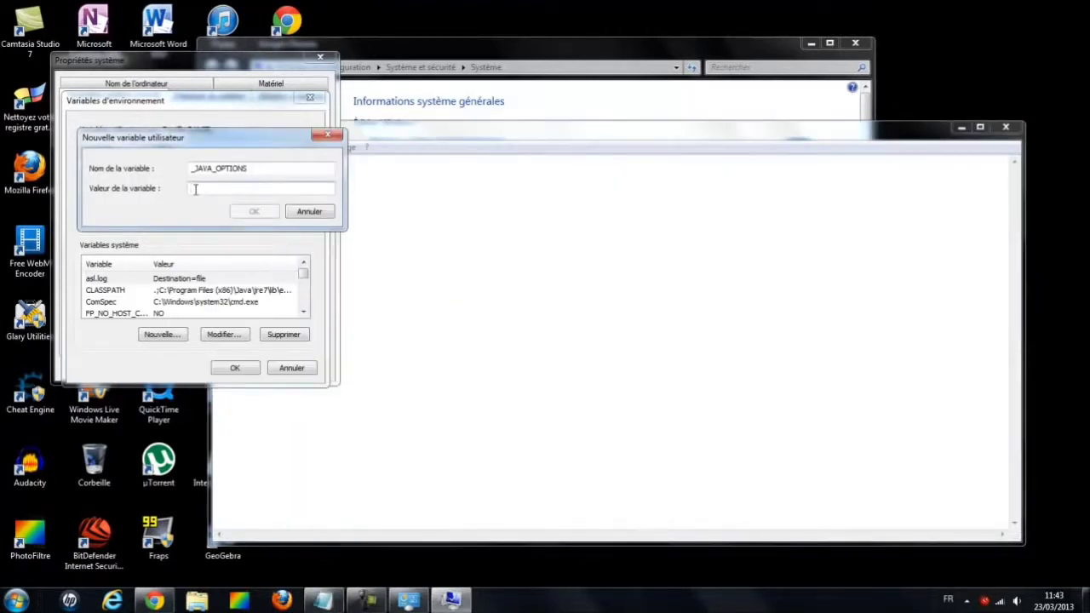
key(ctrl+v)
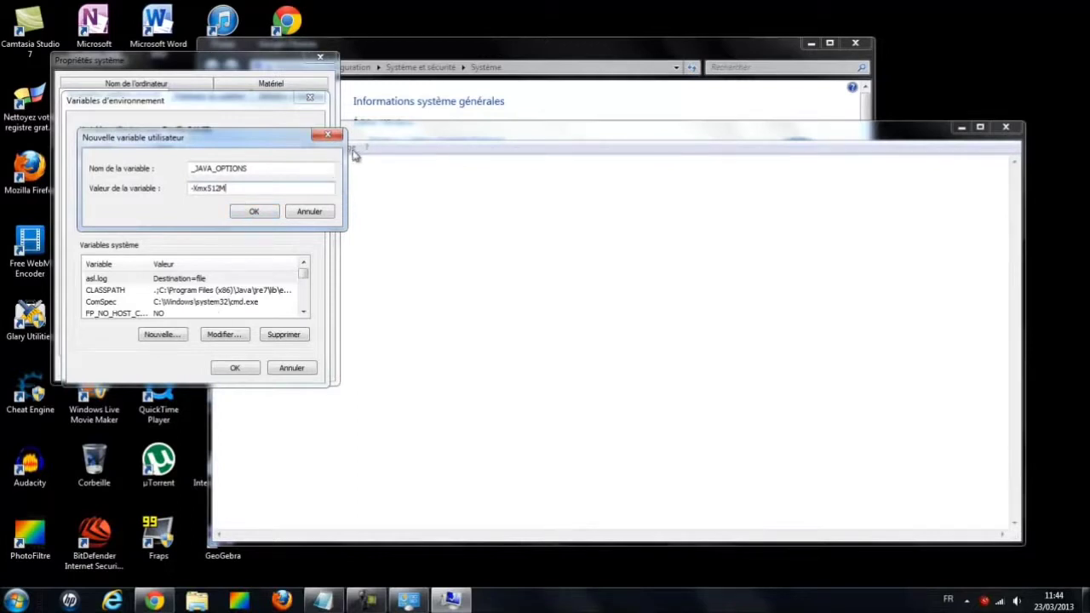
key(Return)
key(Return)
click(320, 58)
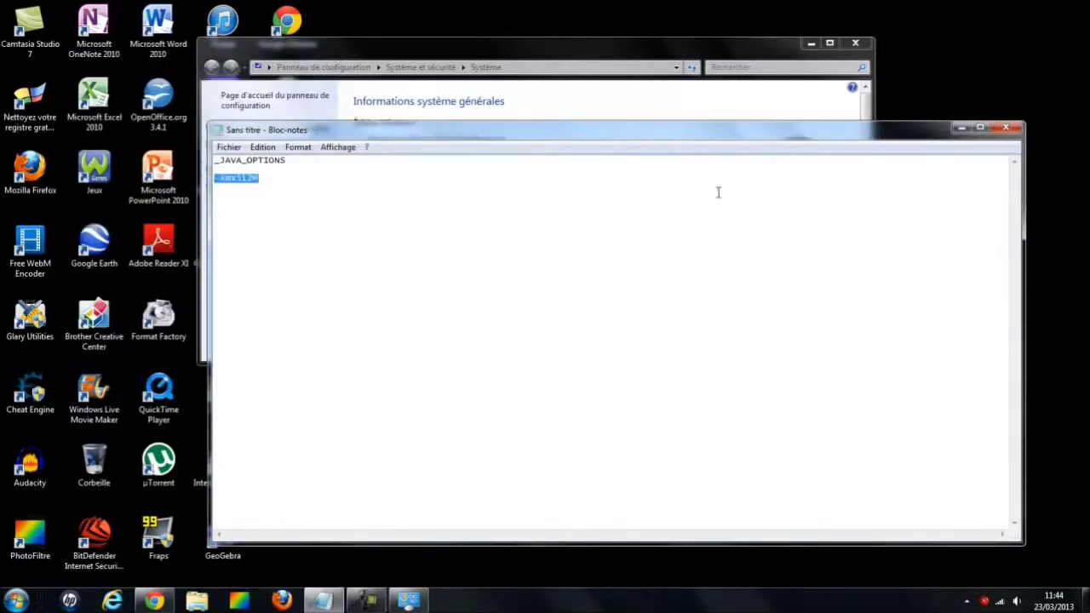
Close the untitled Notepad note without saving its changes and close the system information window
click(1005, 127)
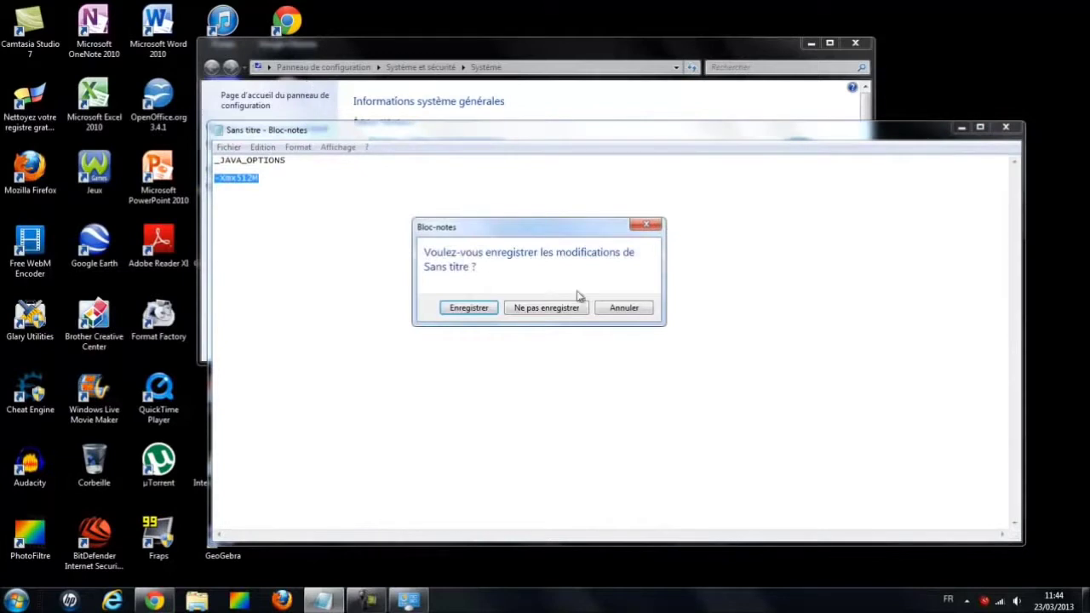
click(547, 308)
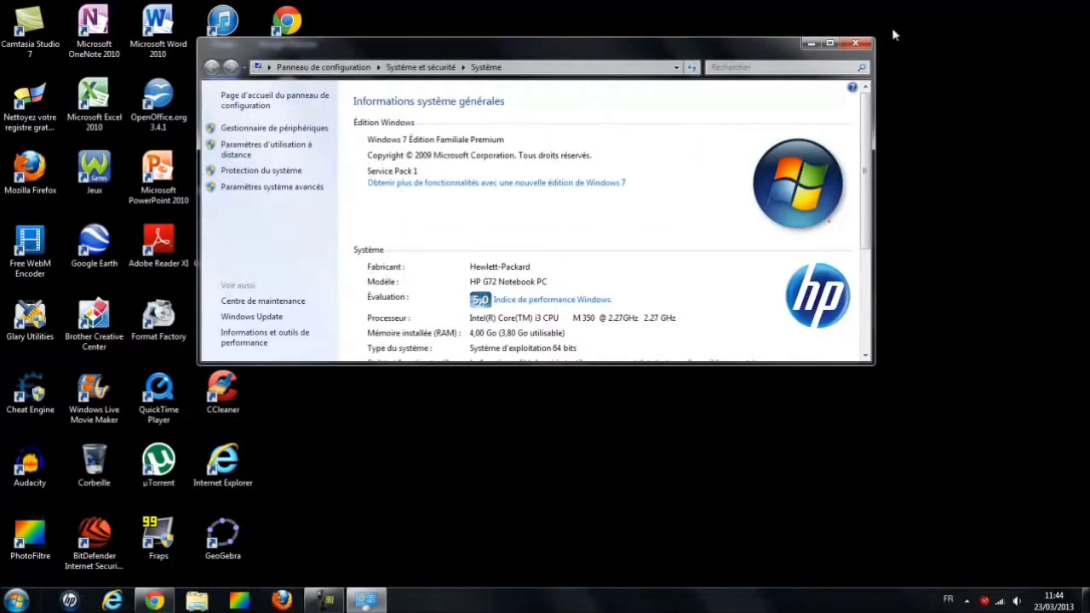
click(853, 44)
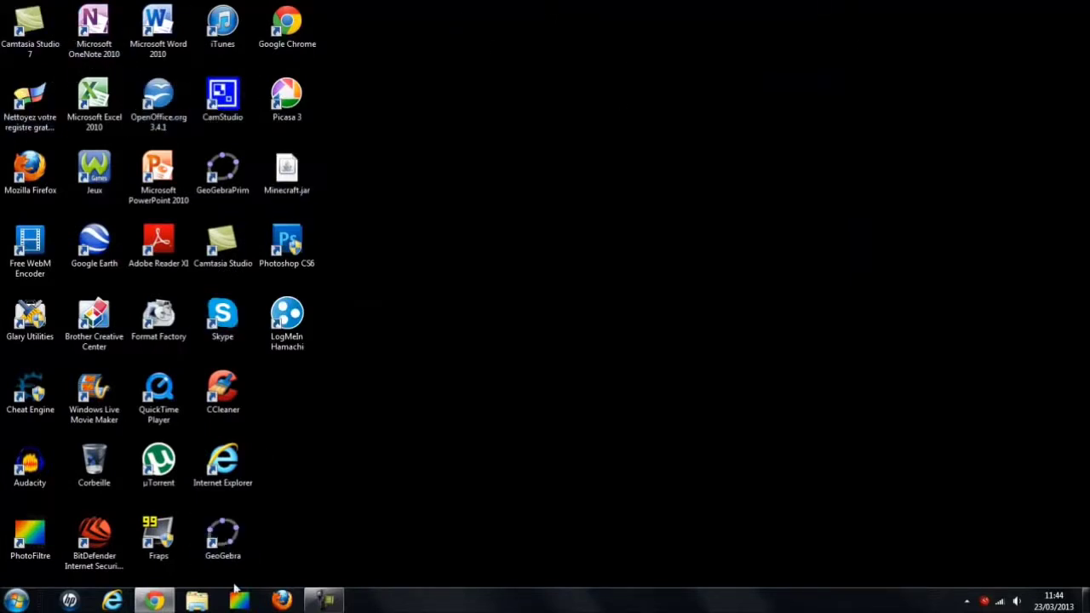
click(150, 601)
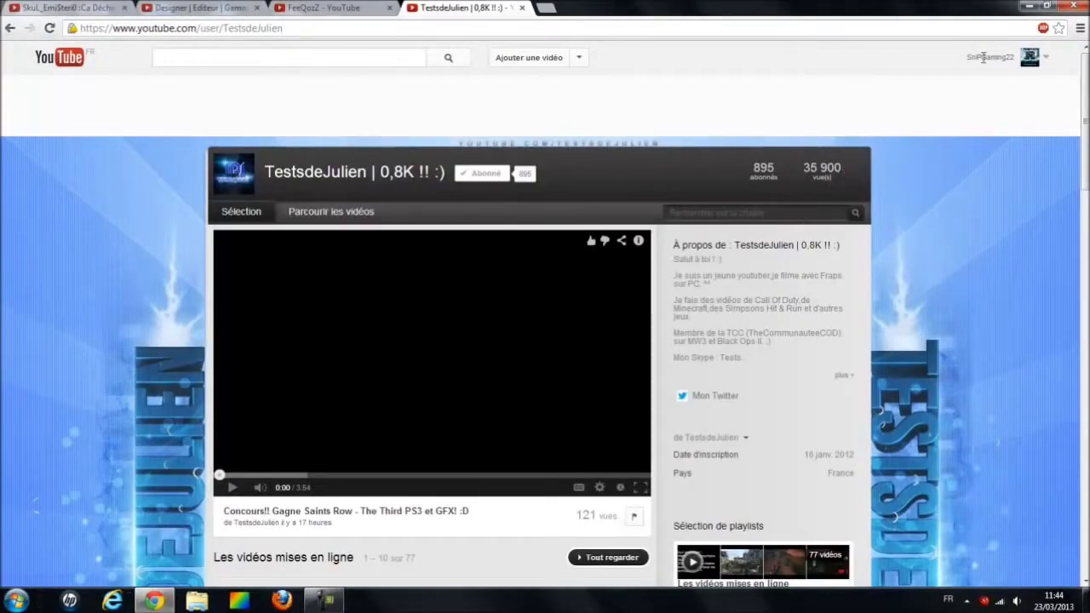
click(153, 601)
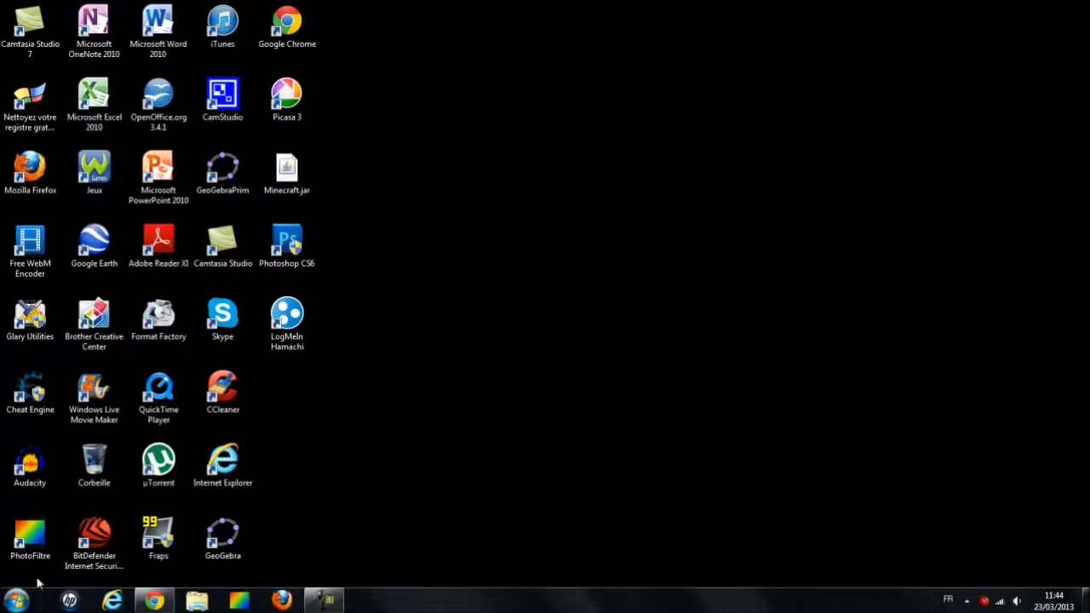
click(315, 605)
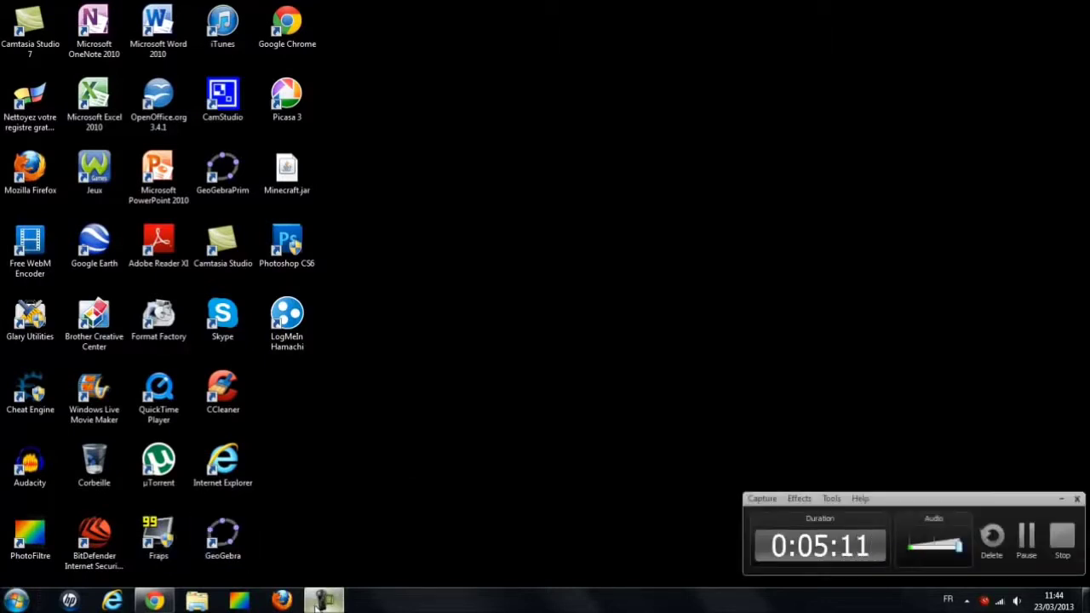
click(315, 605)
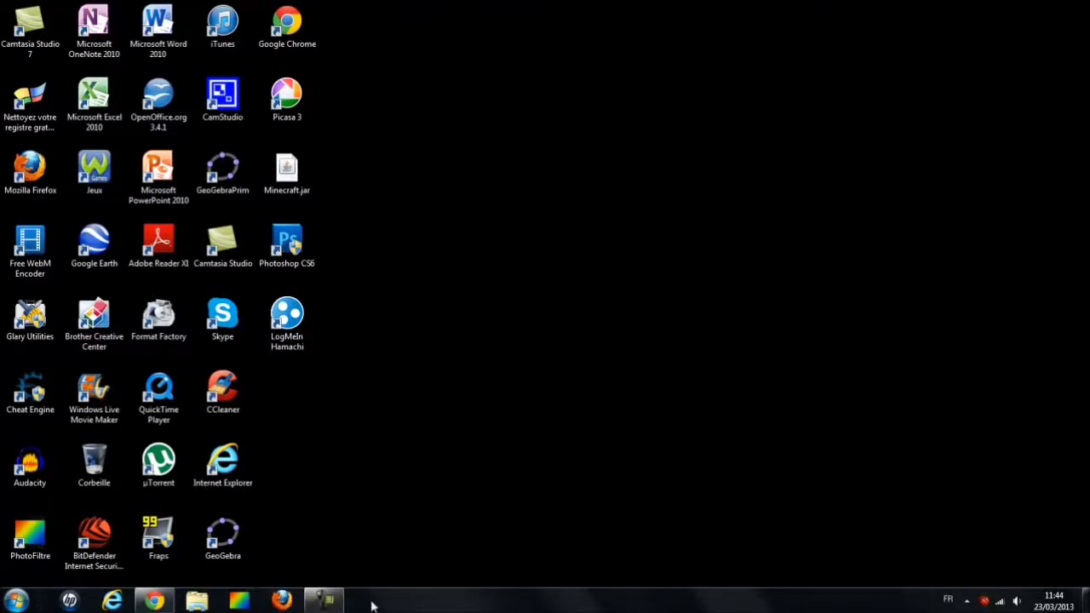
click(361, 556)
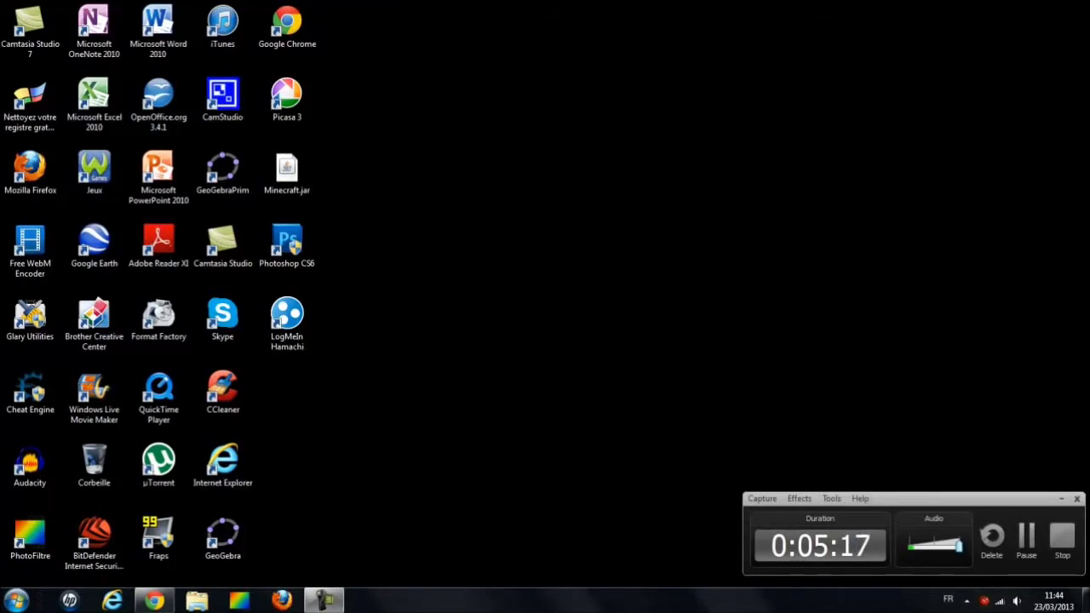